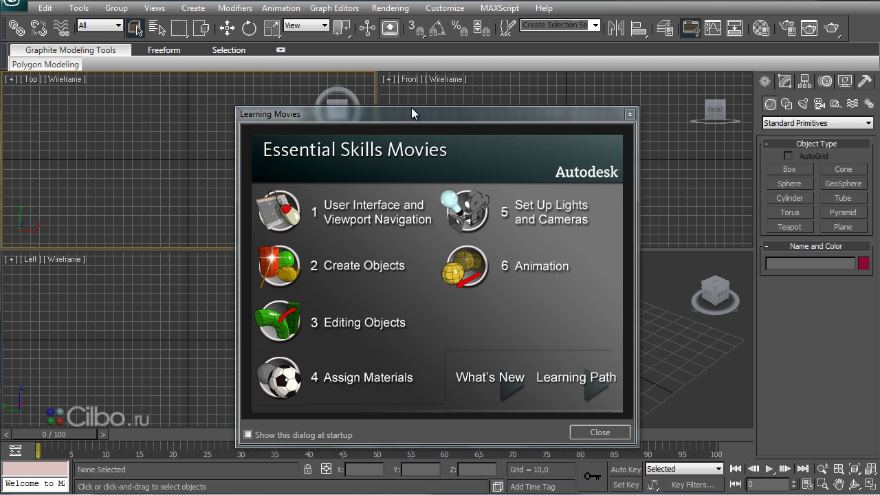
Step: Move the Learning Movies welcome dialog higher, then close it to reveal the four viewports
left_click_drag(411, 112, 408, 58)
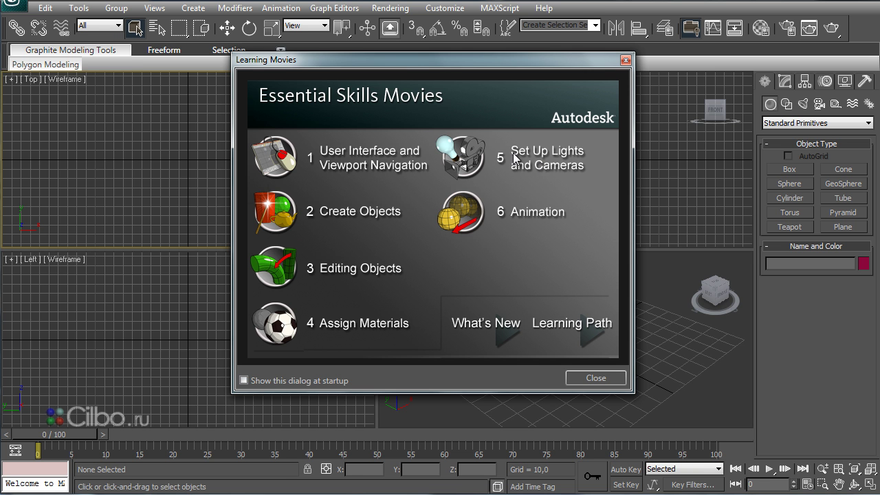
left_click(596, 379)
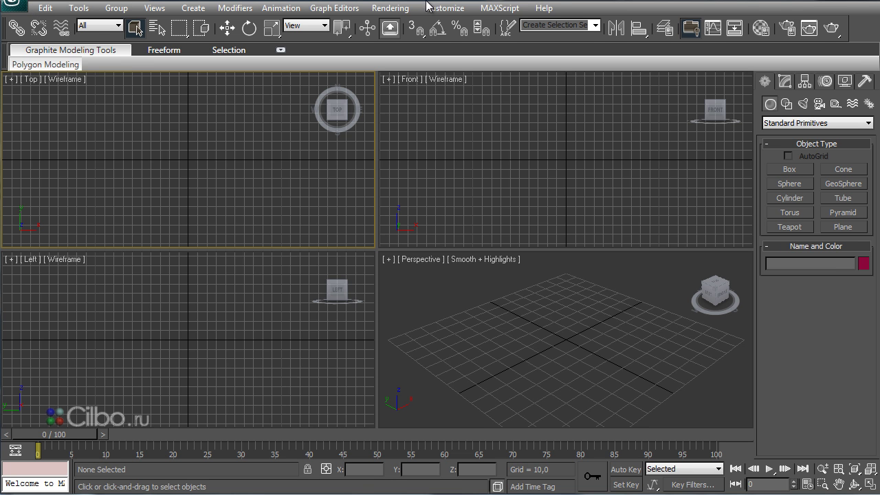
left_click(391, 8)
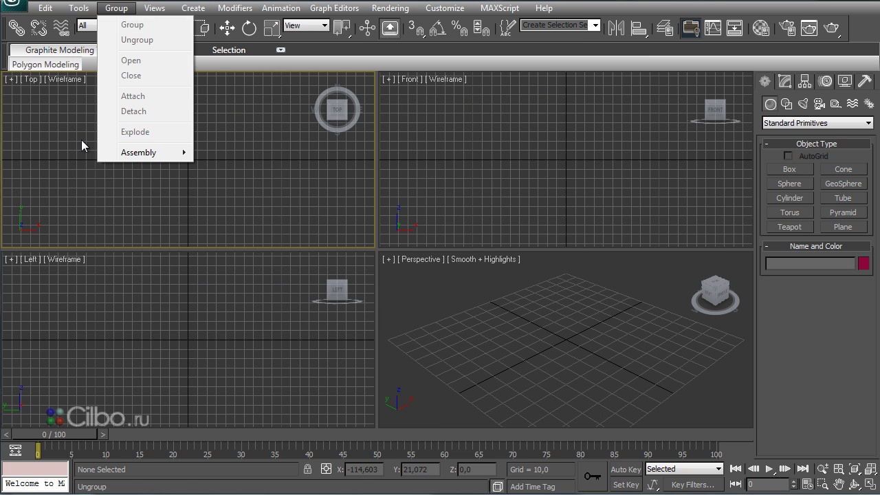
left_click(82, 139)
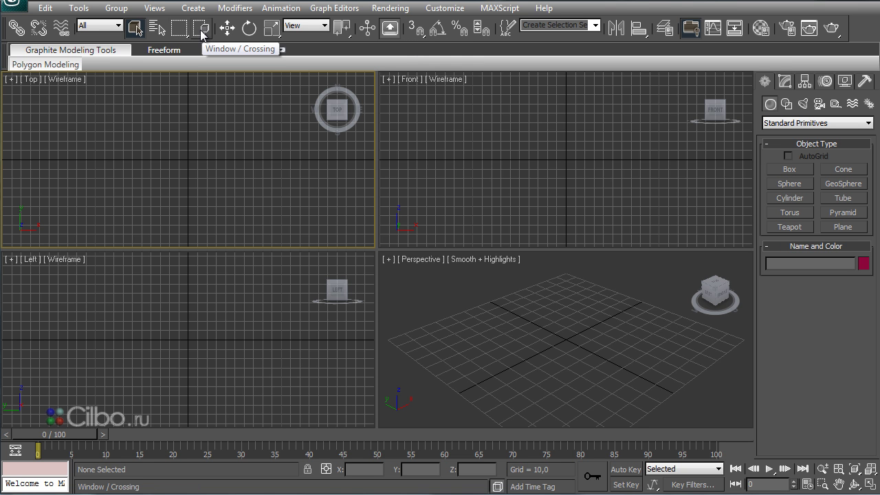
right_click(4, 30)
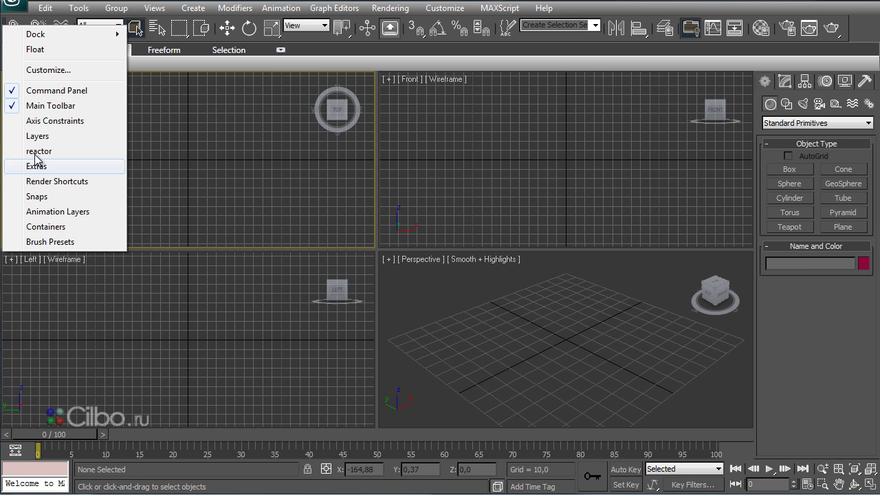
left_click(163, 154)
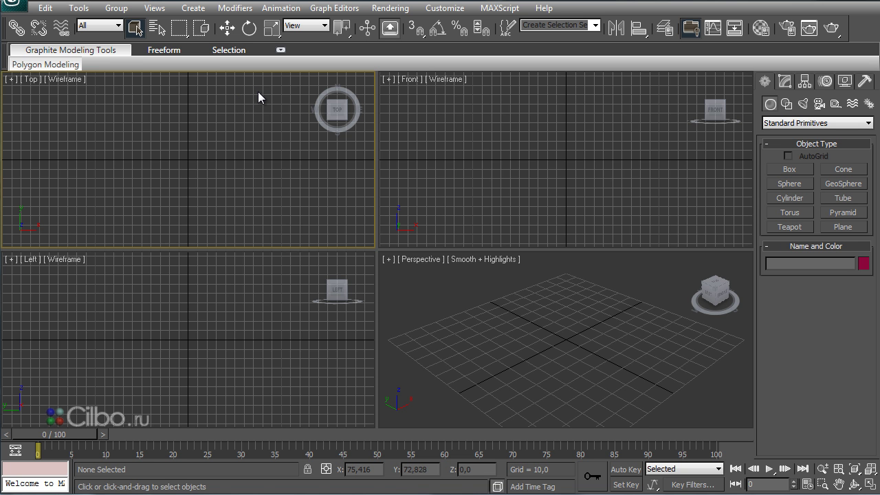
Step: Toggle off the Graphite Modeling Tools ribbon from the main toolbar
left_click(690, 28)
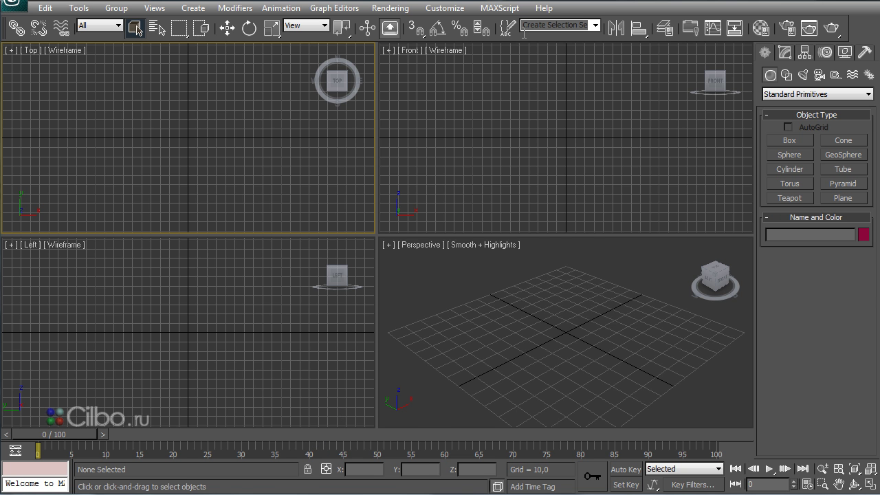
Step: Uncheck Show Track Bar under Customize > Show UI
left_click(444, 9)
mouse_move(523, 112)
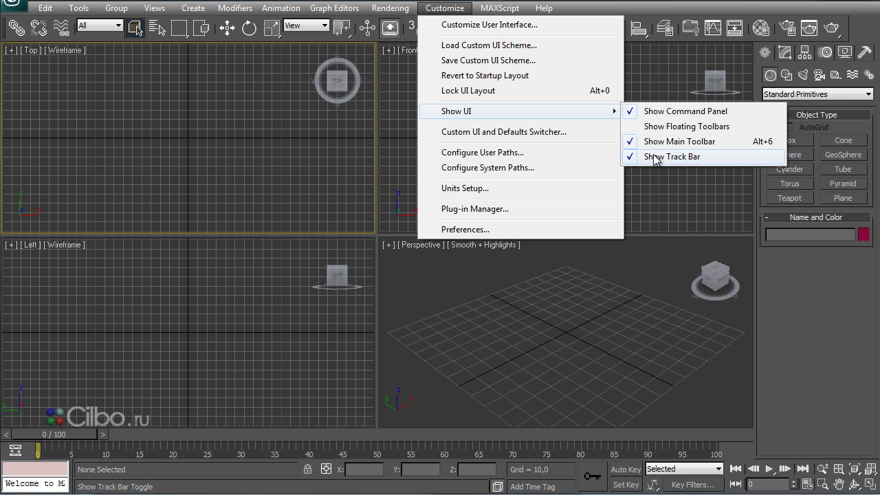
left_click(654, 157)
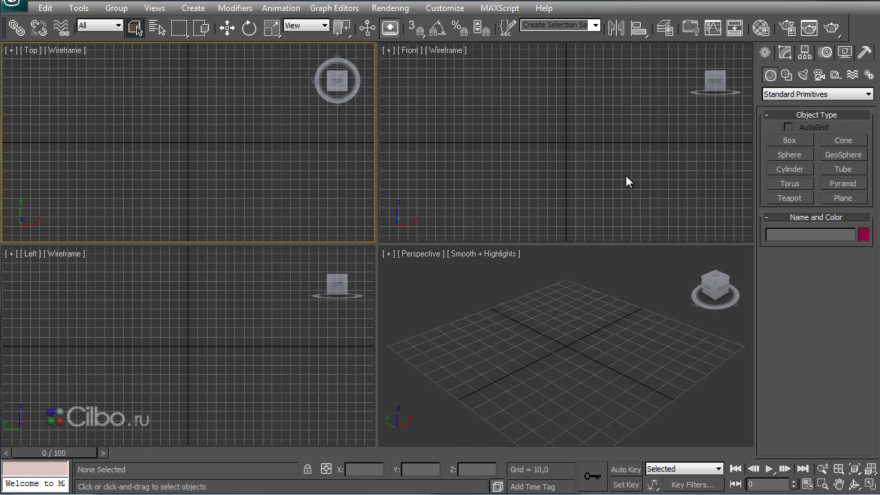
left_click(24, 7)
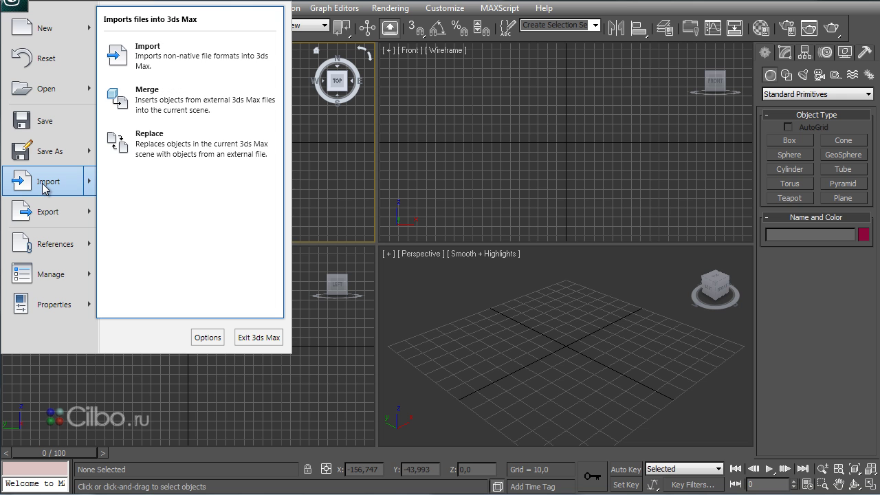
mouse_move(48, 181)
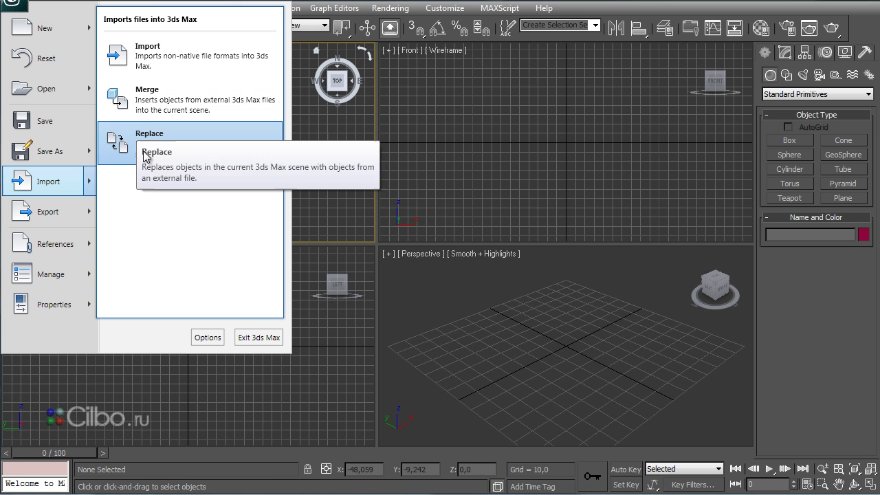
left_click(315, 175)
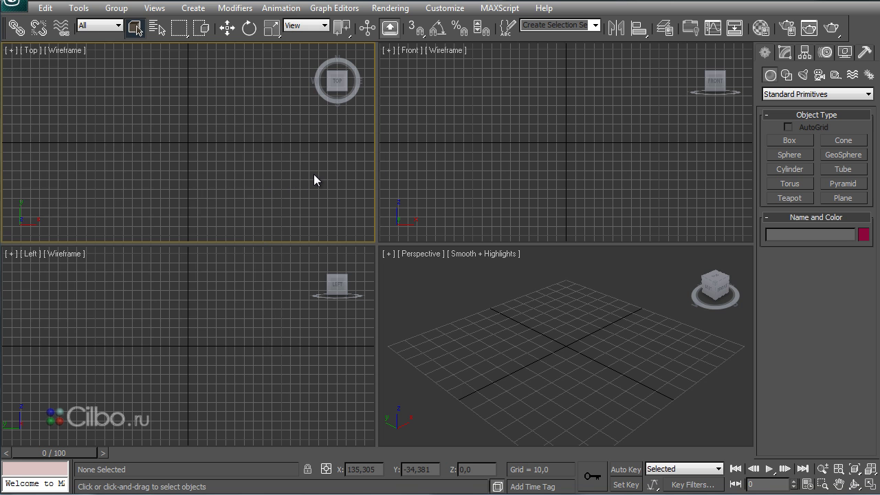
Step: Browse the Edit menu's commands before moving on to the Tools menu
left_click(45, 9)
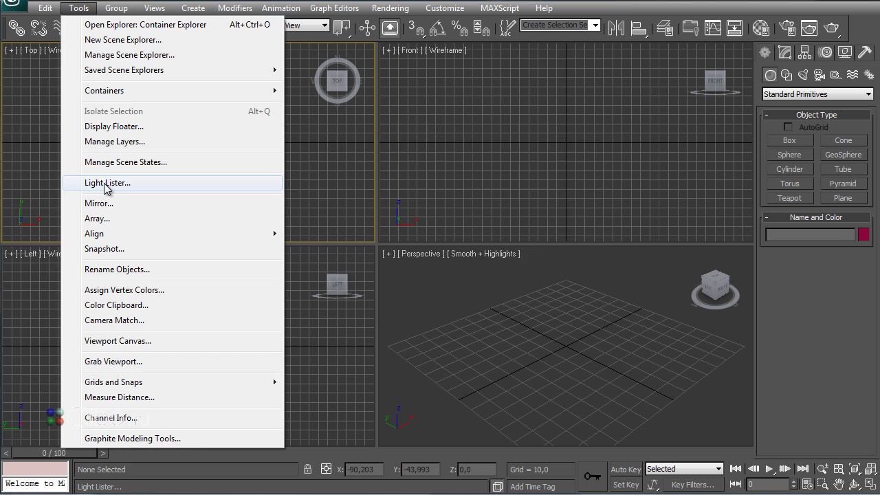
Step: View the Light Lister, confirm the scene has no lights, and close it
left_click(107, 185)
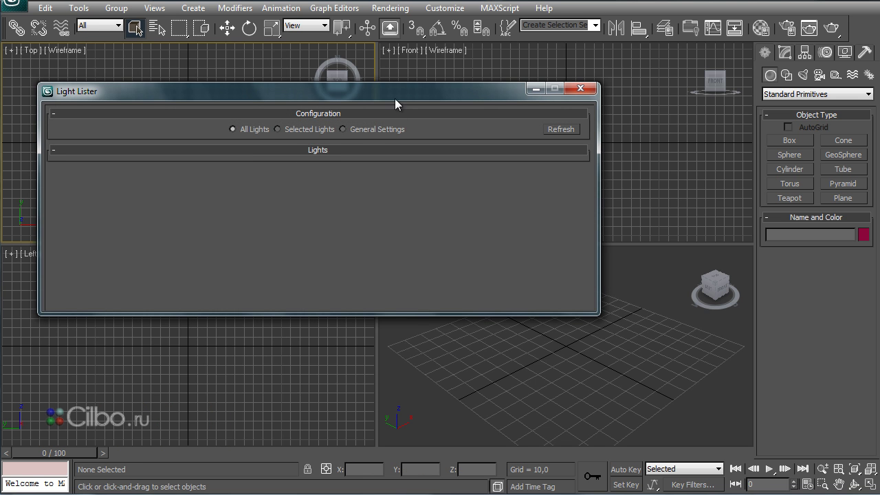
left_click_drag(393, 93, 391, 67)
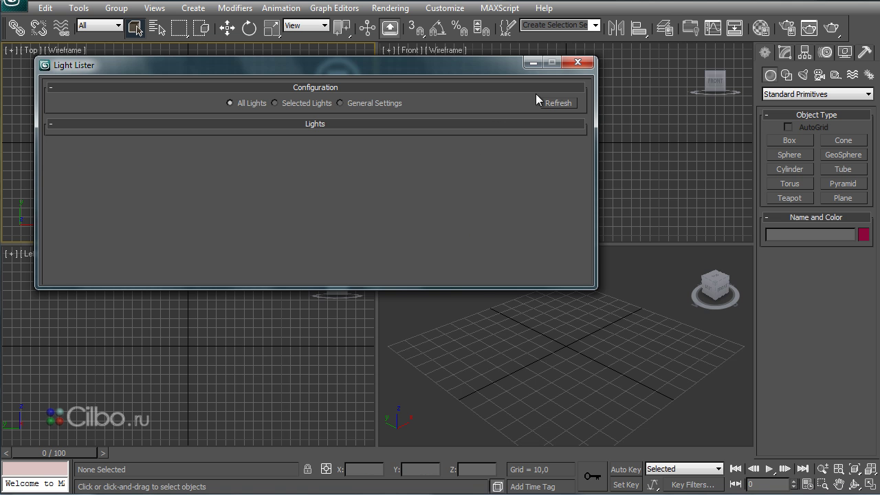
left_click(578, 63)
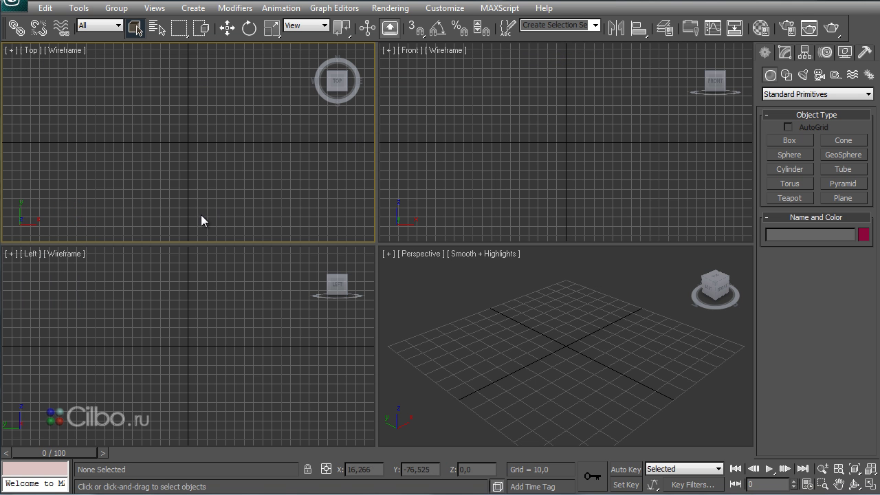
left_click(116, 8)
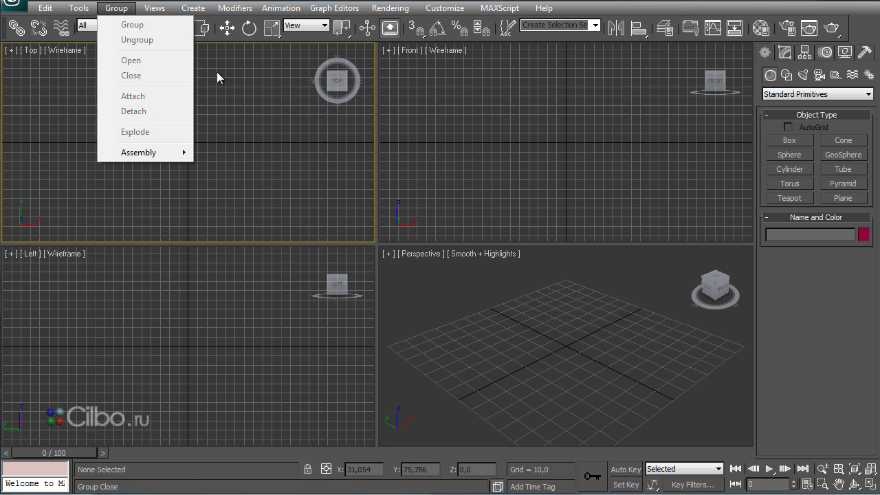
left_click(201, 80)
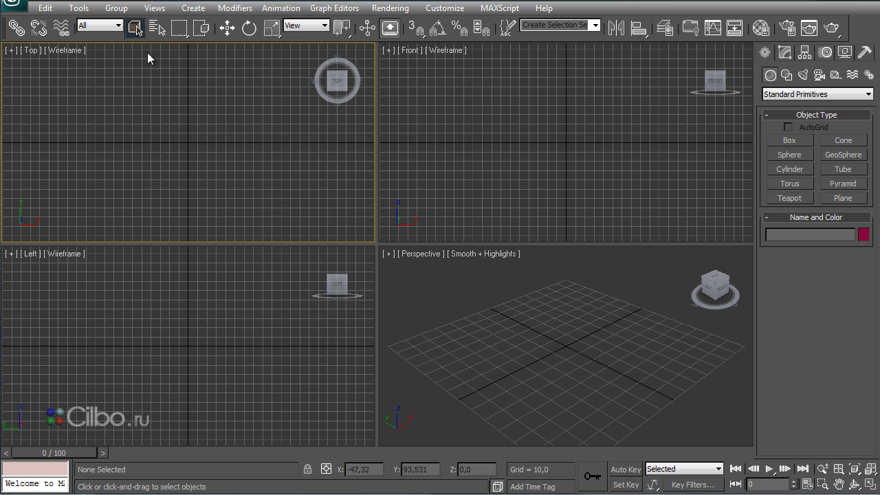
left_click(155, 9)
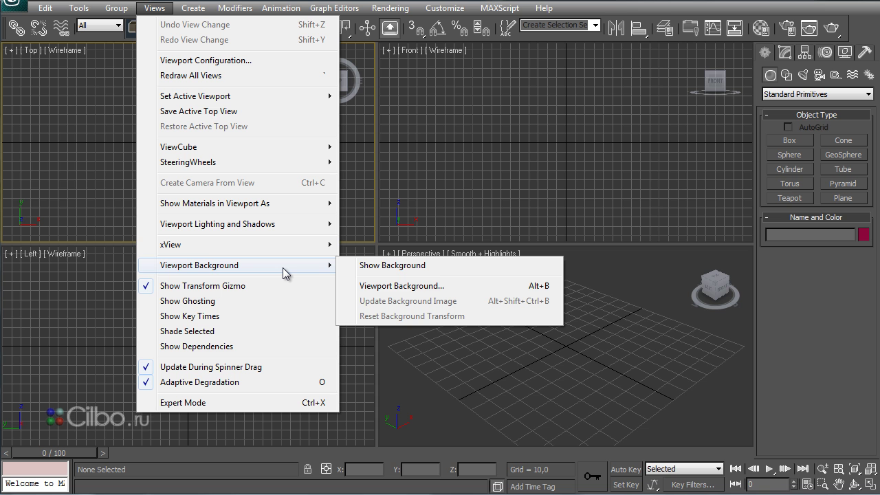
mouse_move(199, 265)
left_click(355, 182)
left_click(193, 7)
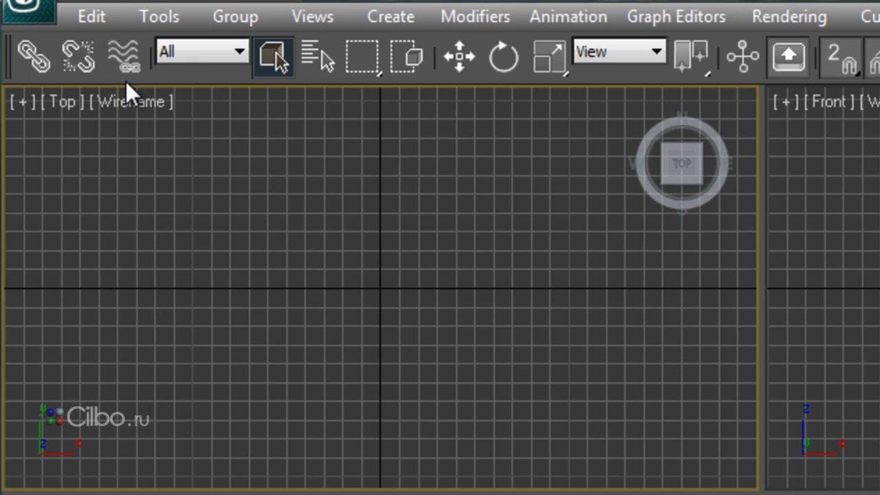
left_click(239, 49)
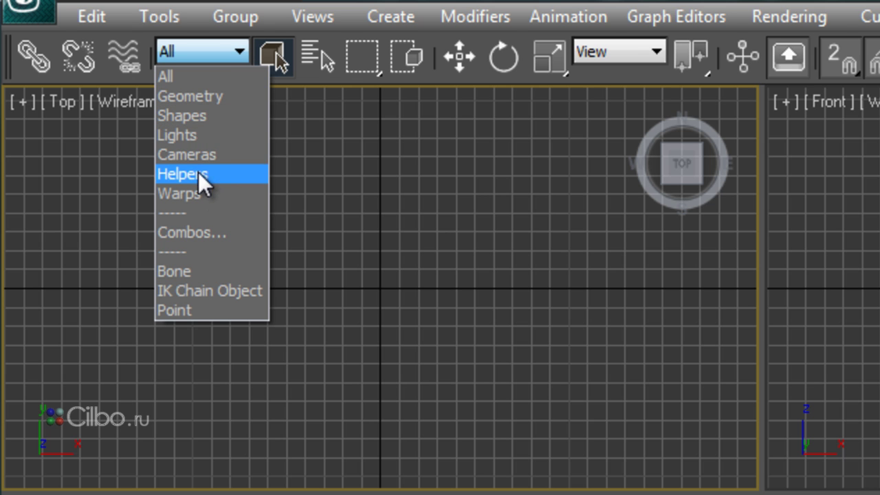
left_click(316, 183)
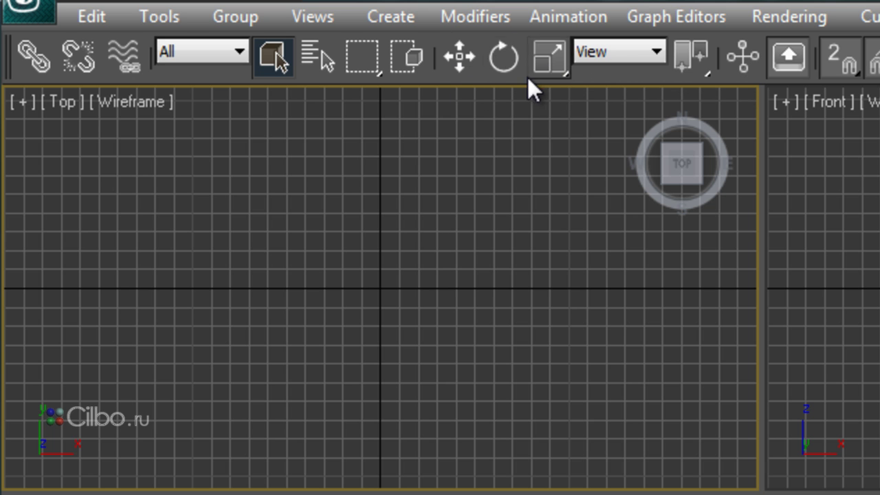
left_click(659, 50)
left_click(502, 132)
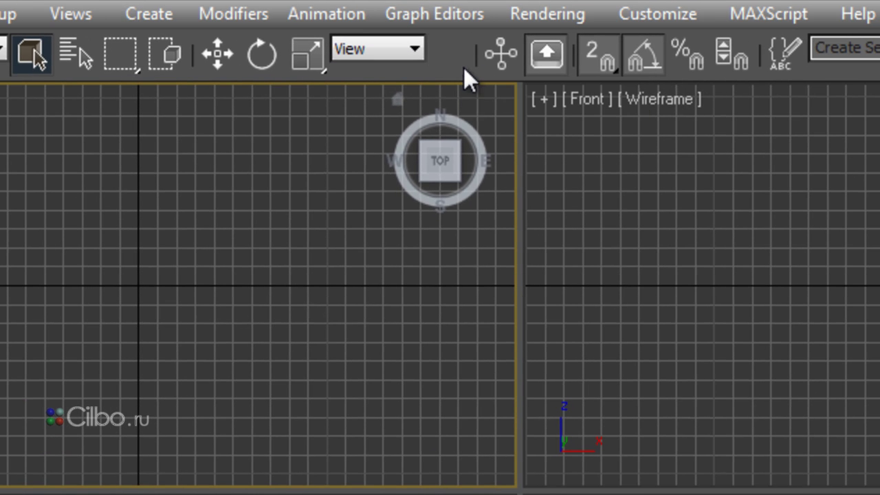
left_click_drag(463, 67, 306, 140)
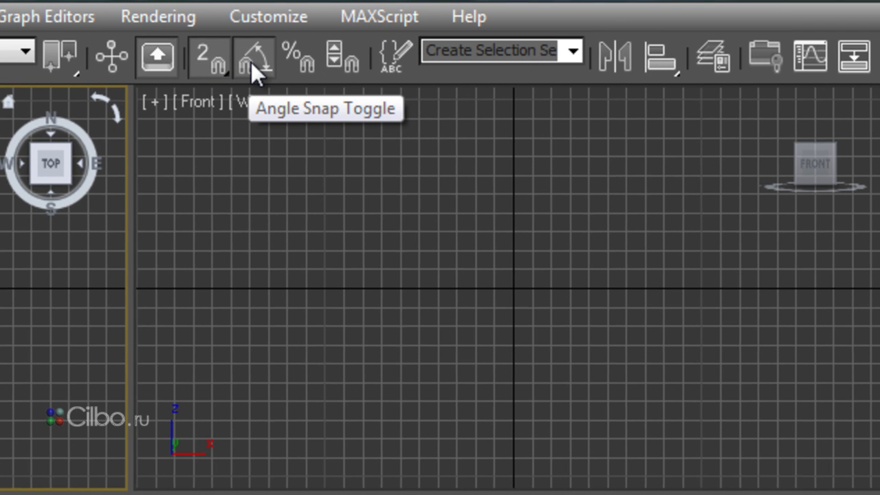
Step: Enable the Angle Snap Toggle on the main toolbar
left_click(253, 64)
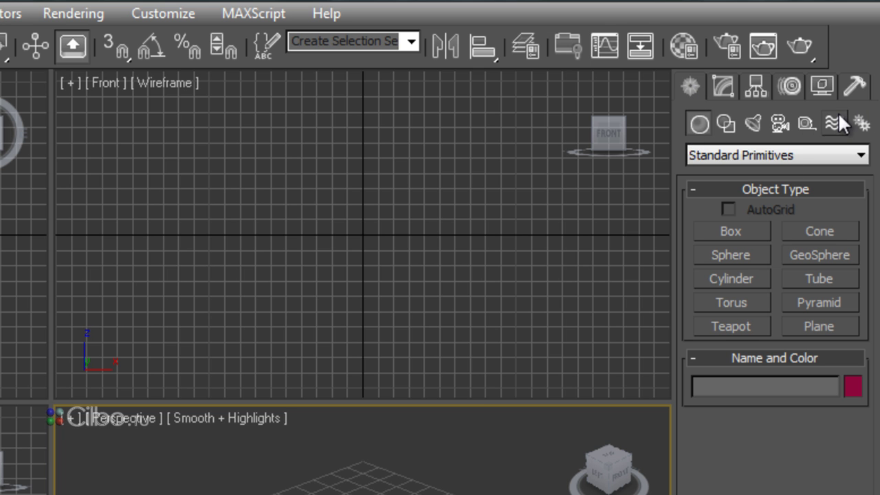
Step: Browse the Geometry, Shapes, Lights and Cameras categories, then list the geometry families under Standard Primitives
left_click(701, 124)
left_click(729, 119)
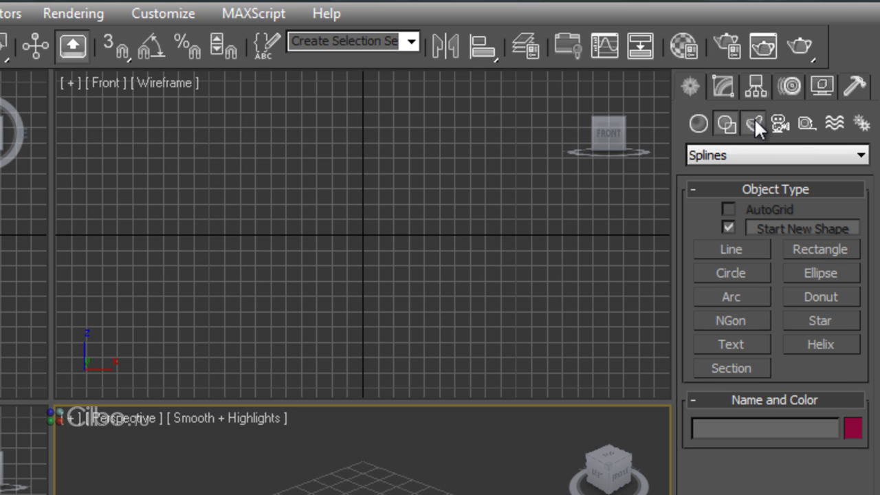
left_click(754, 118)
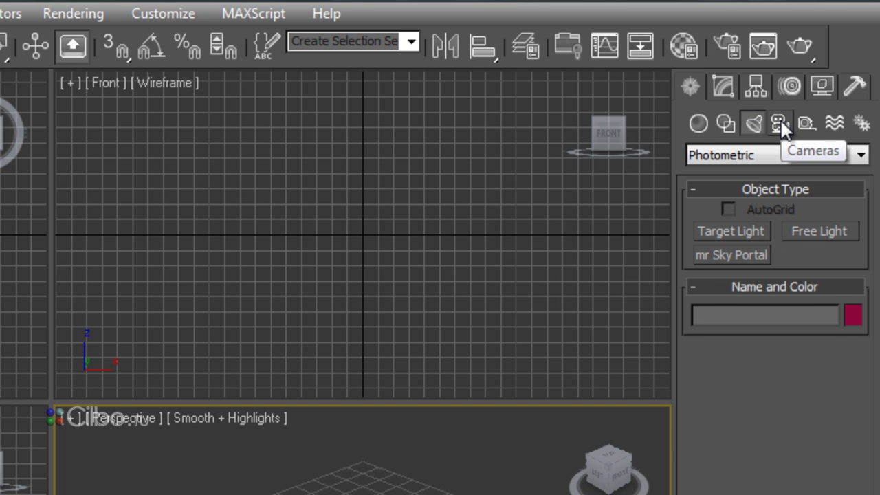
left_click(781, 118)
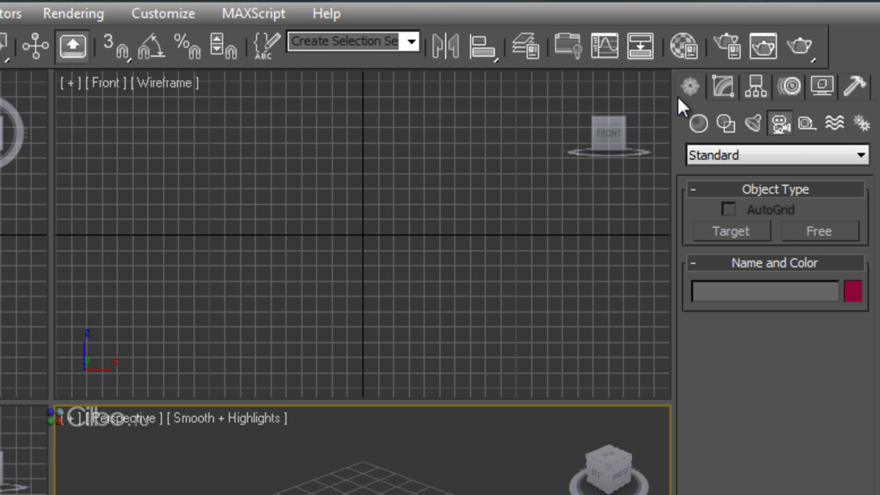
left_click(701, 116)
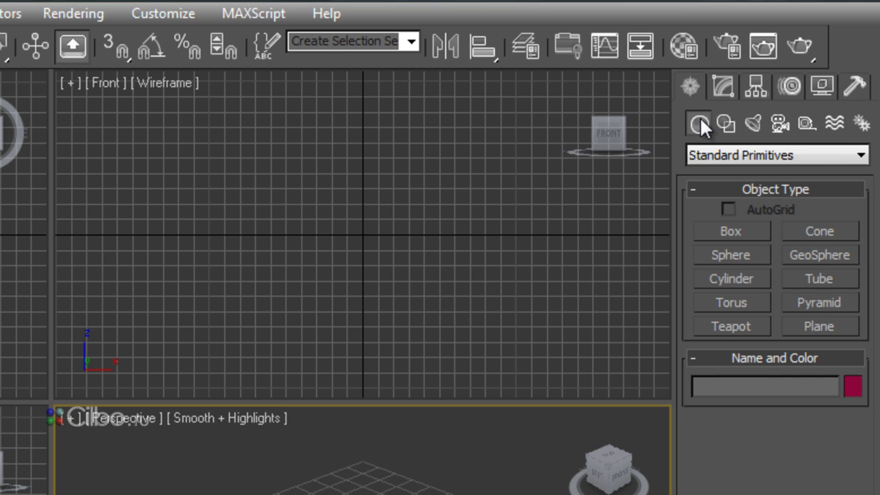
left_click(861, 156)
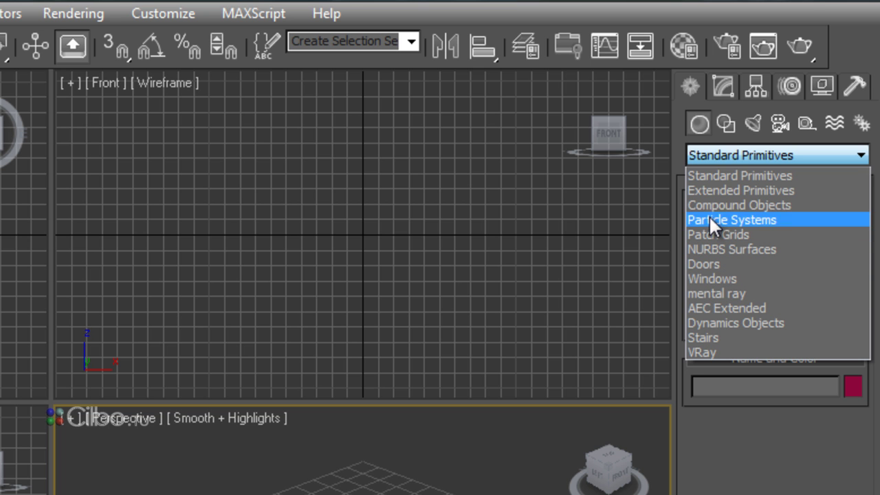
left_click(729, 121)
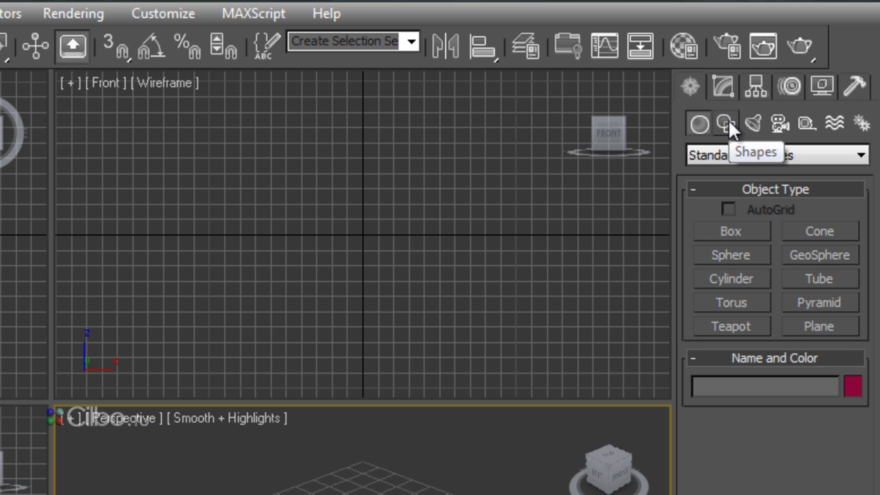
left_click(740, 153)
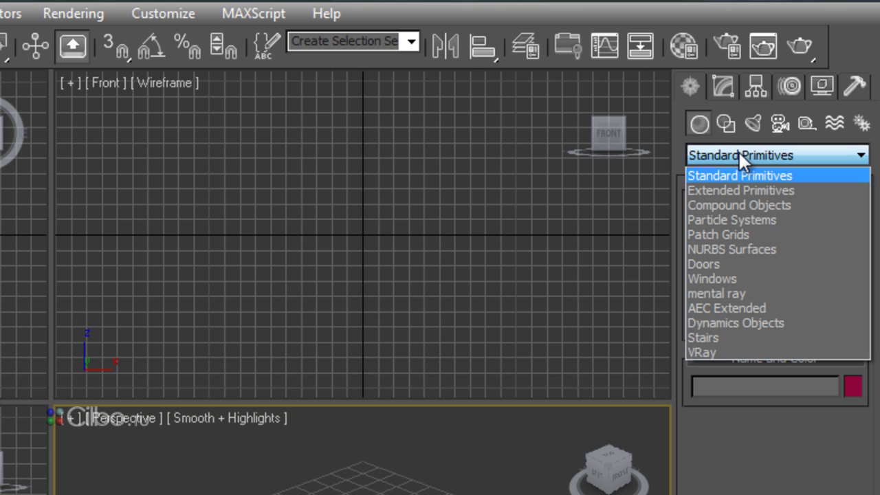
left_click(729, 121)
left_click(728, 123)
left_click(754, 155)
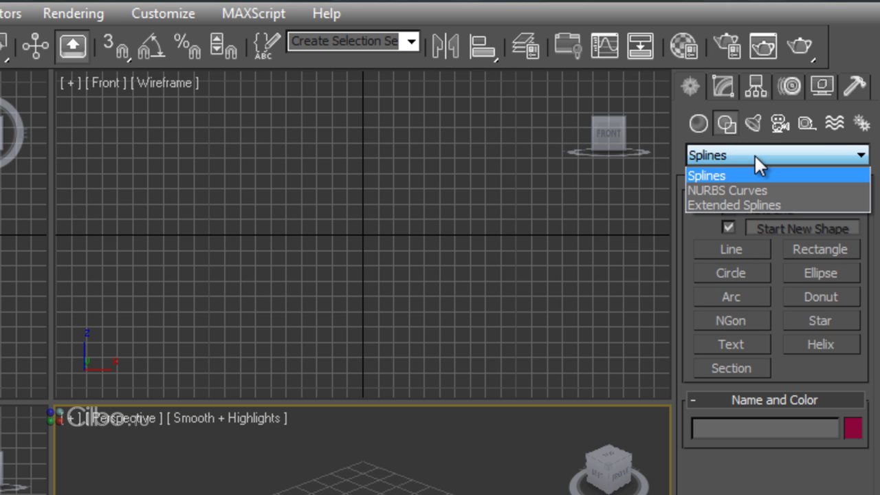
left_click(706, 174)
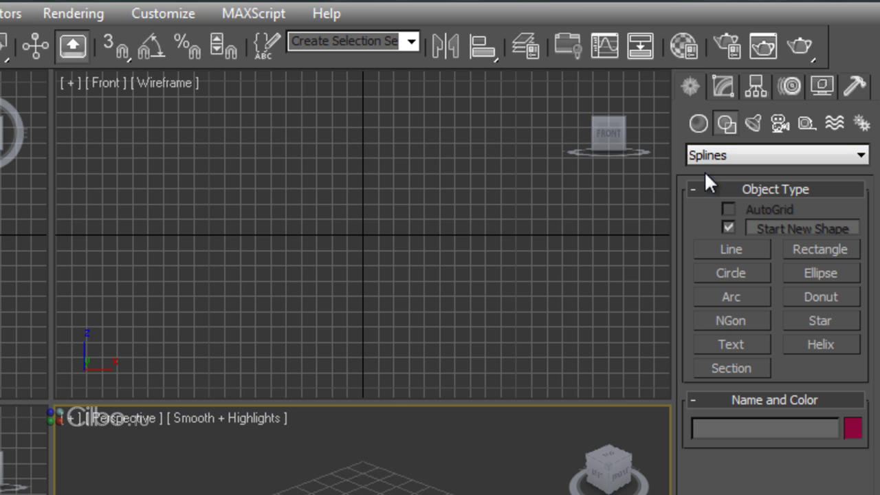
left_click(702, 172)
left_click(753, 123)
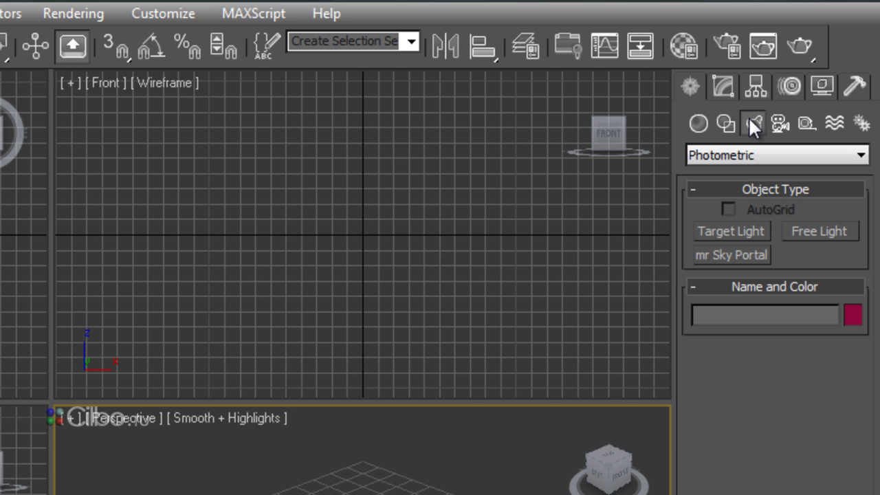
left_click(739, 156)
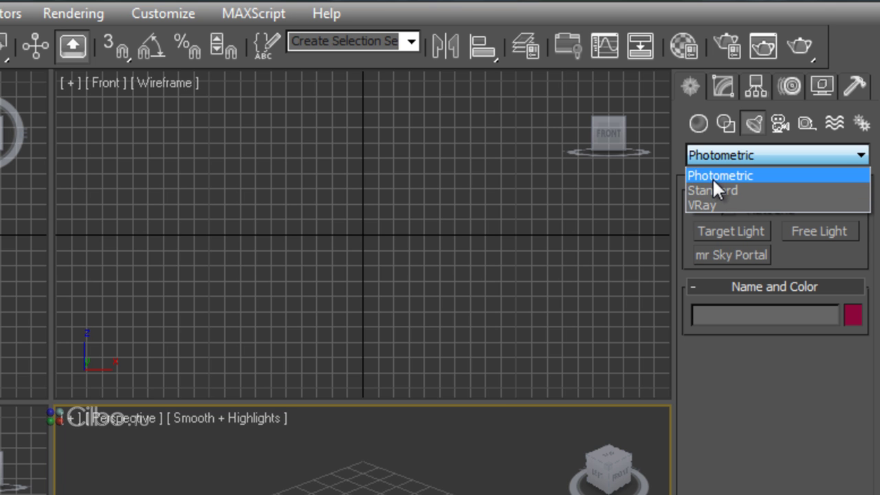
left_click(722, 193)
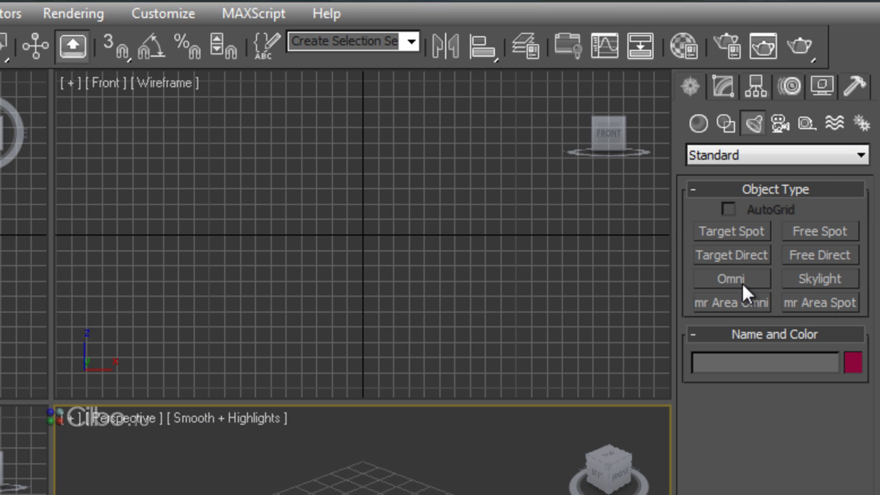
left_click(779, 123)
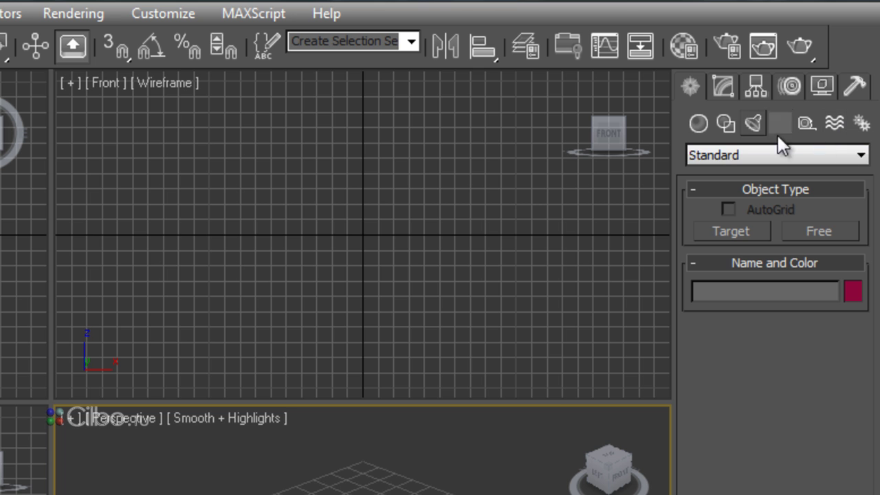
left_click(722, 83)
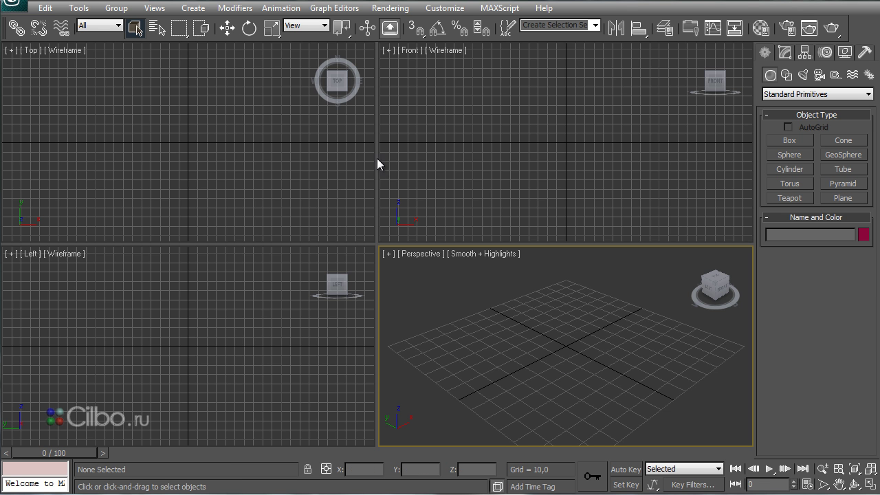
Step: Preview the three-over-one layout in Viewport Configuration, then keep the 2x2 four-view layout
left_click(388, 253)
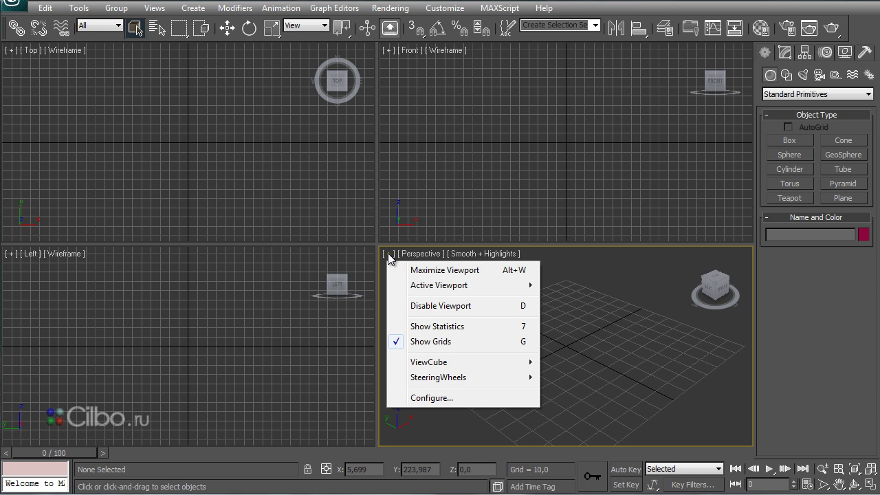
left_click(153, 8)
left_click(155, 8)
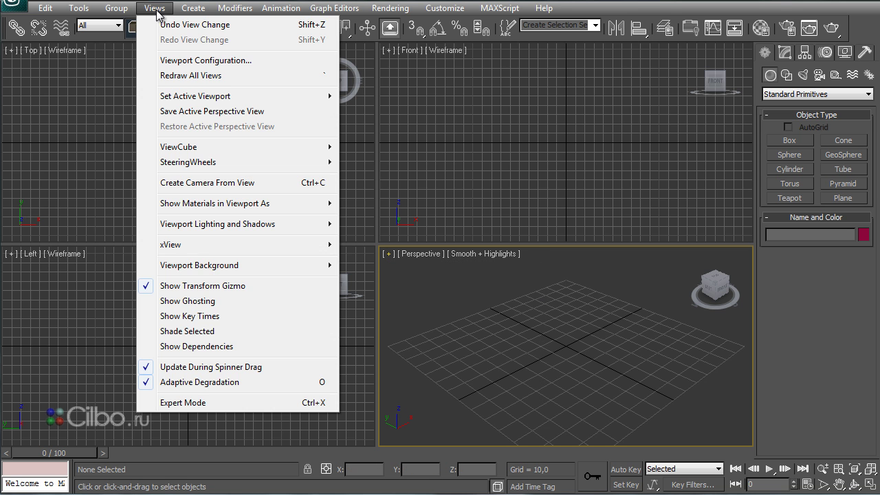
left_click(177, 61)
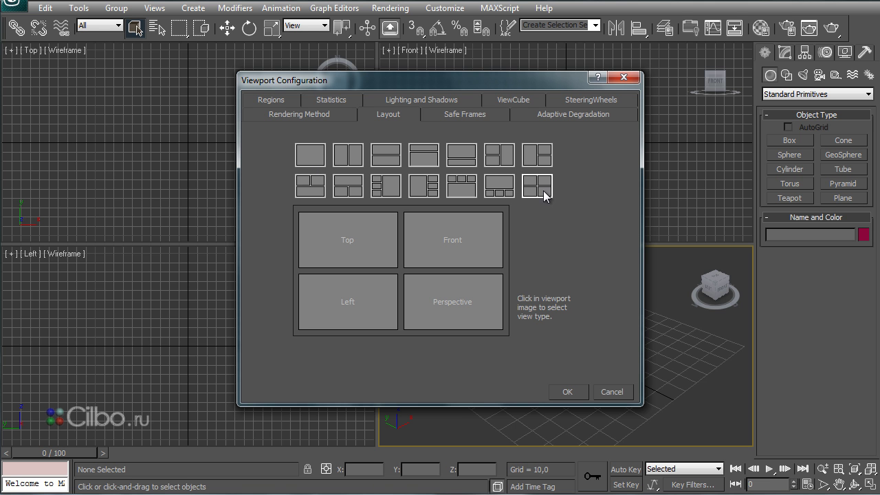
left_click(453, 191)
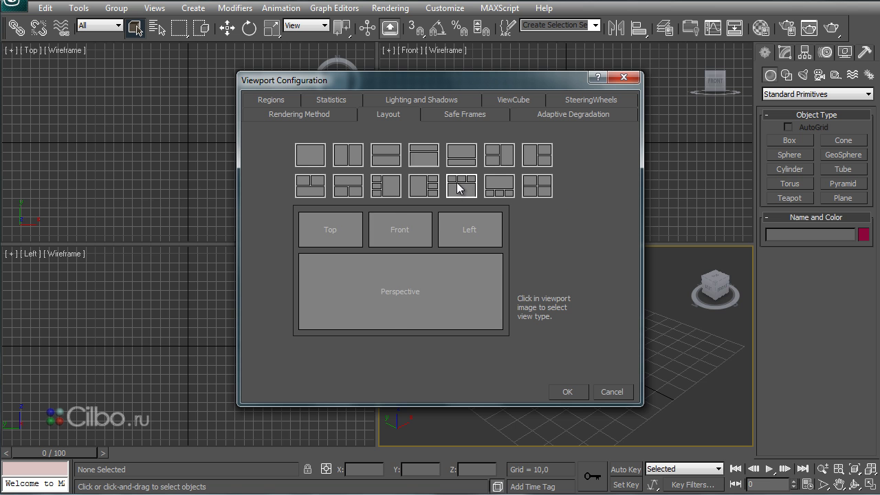
left_click(542, 187)
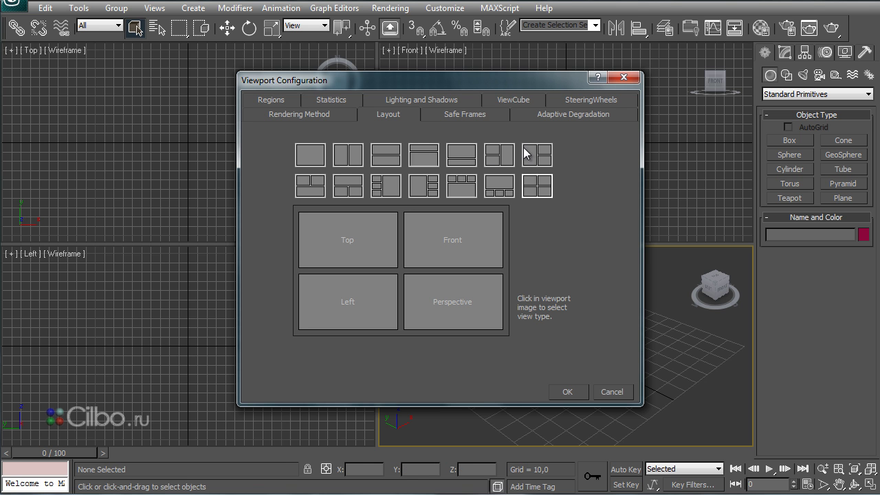
left_click(574, 392)
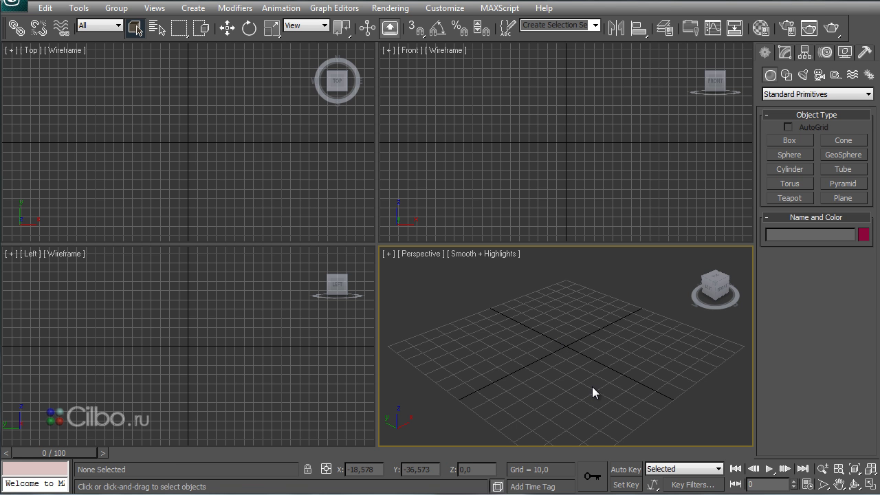
Step: Create a teal box, a green cylinder and a pink sphere (radius 14,219) in Perspective
left_click(789, 141)
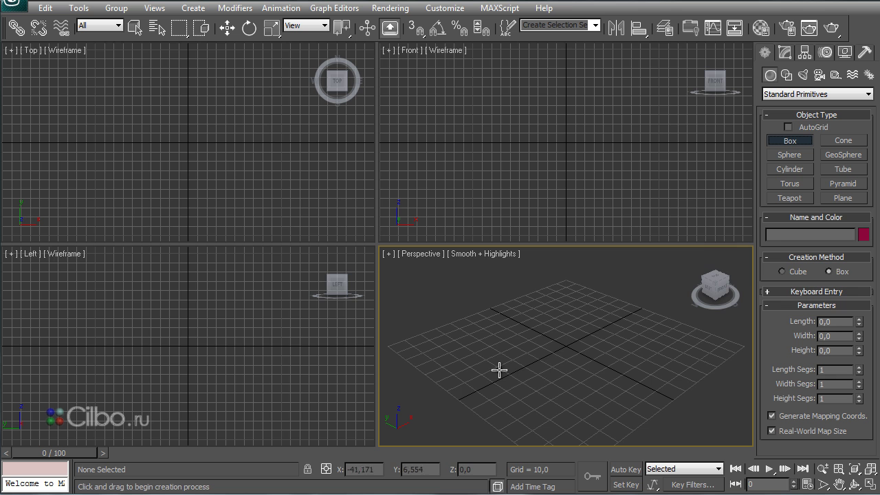
left_click_drag(502, 382, 594, 385)
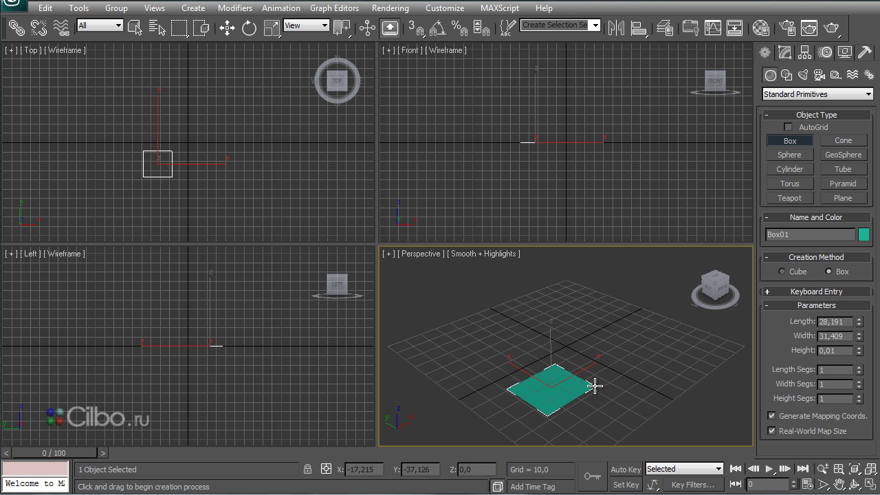
left_click(593, 338)
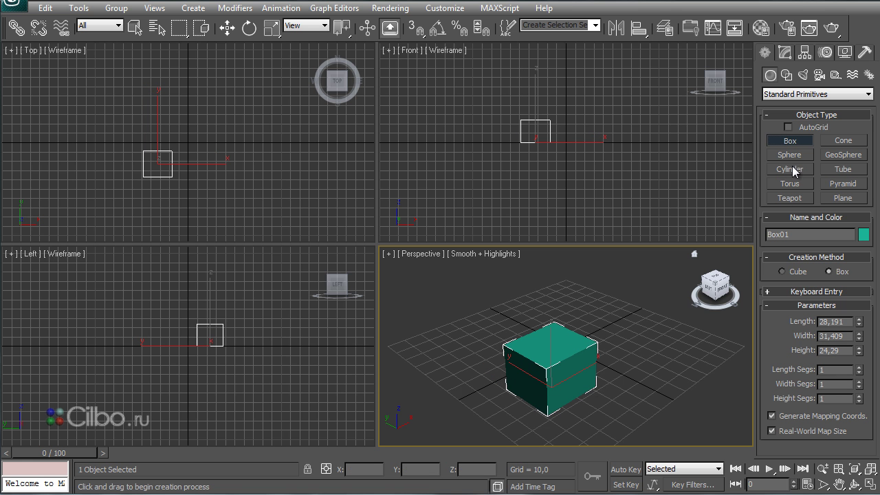
left_click(790, 169)
left_click_drag(505, 337, 524, 343)
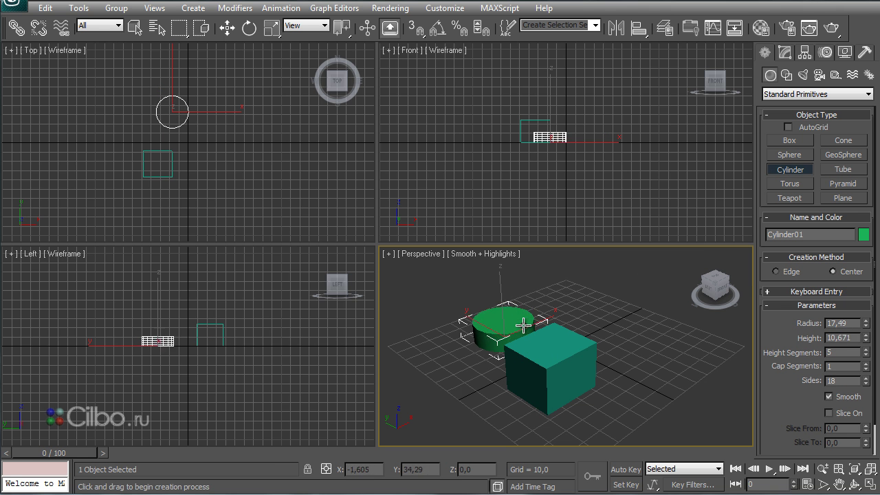
left_click(523, 278)
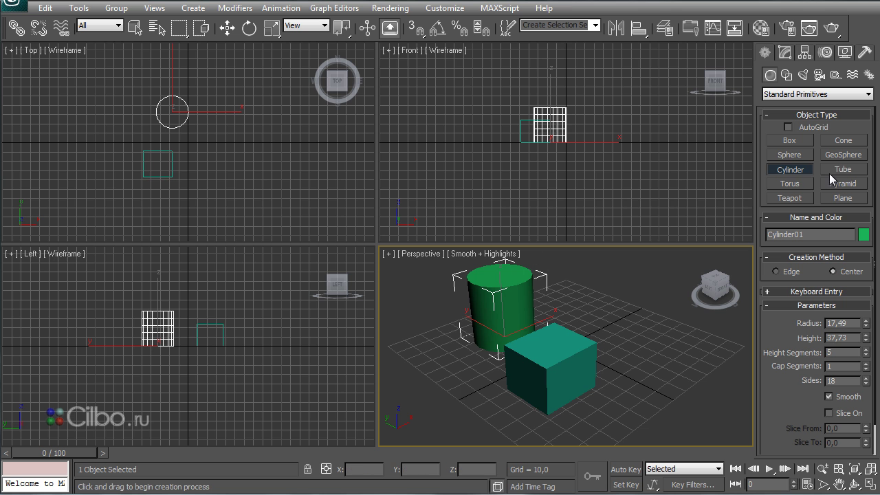
left_click_drag(569, 320, 586, 333)
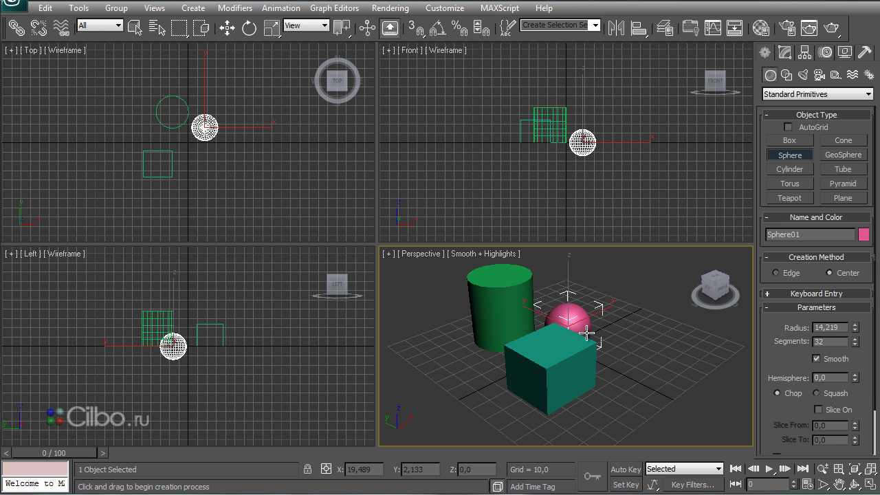
left_click(594, 174)
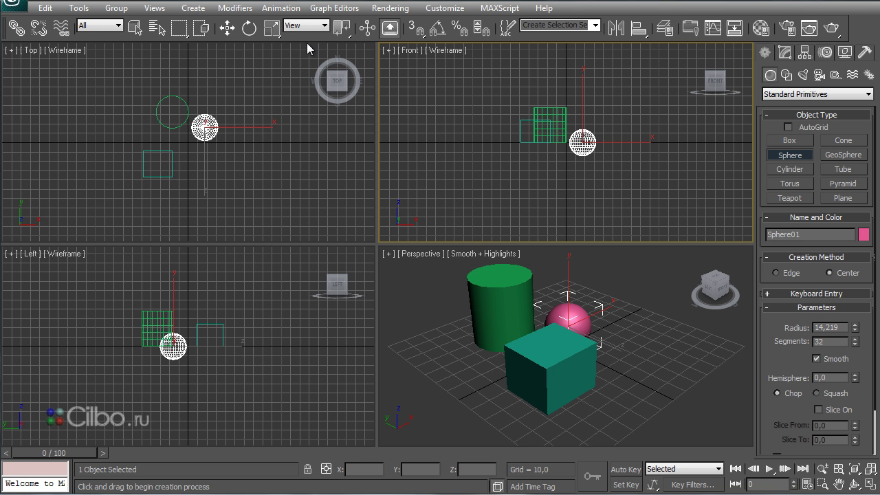
Step: Lift the pink sphere upward off the grid with Select and Move
left_click(227, 27)
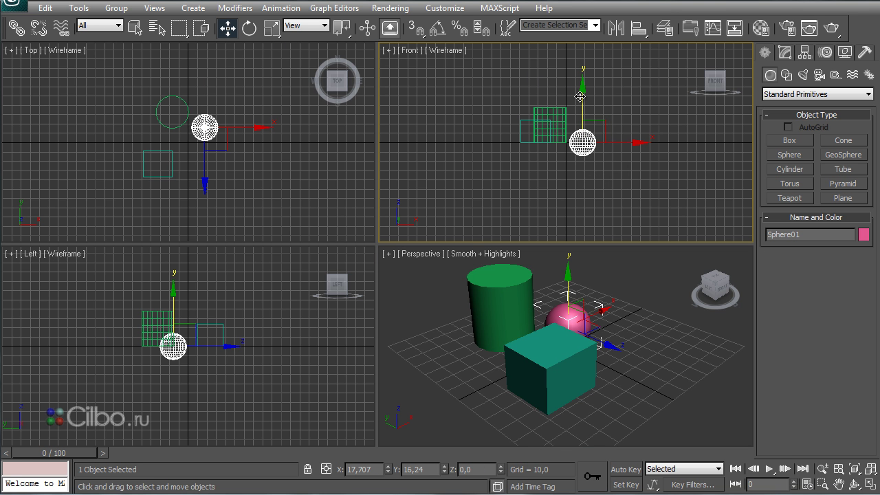
left_click_drag(582, 93, 583, 81)
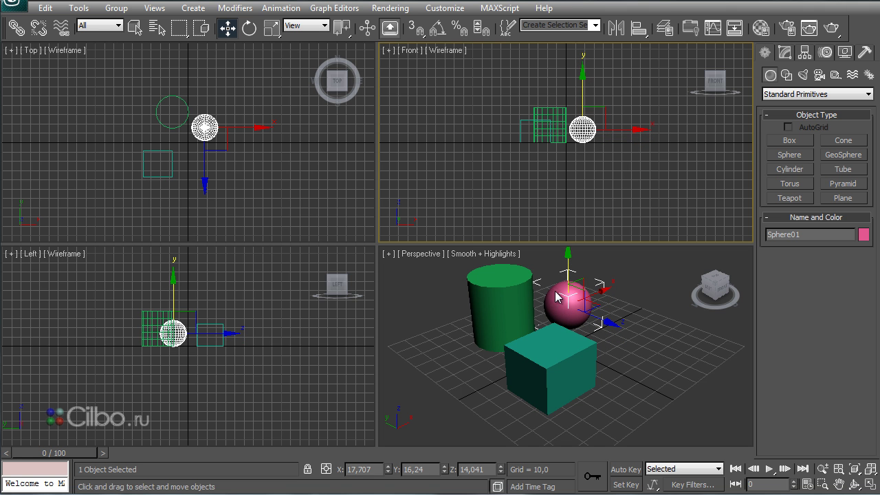
mouse_move(639, 396)
middle_mouse_down()
mouse_move(651, 365)
mouse_move(667, 384)
middle_mouse_up()
left_click(664, 351)
Step: Move Box01 next to the cylinder and sphere, to X -15,835, Y -7,405, Z 0,0
right_click(664, 351)
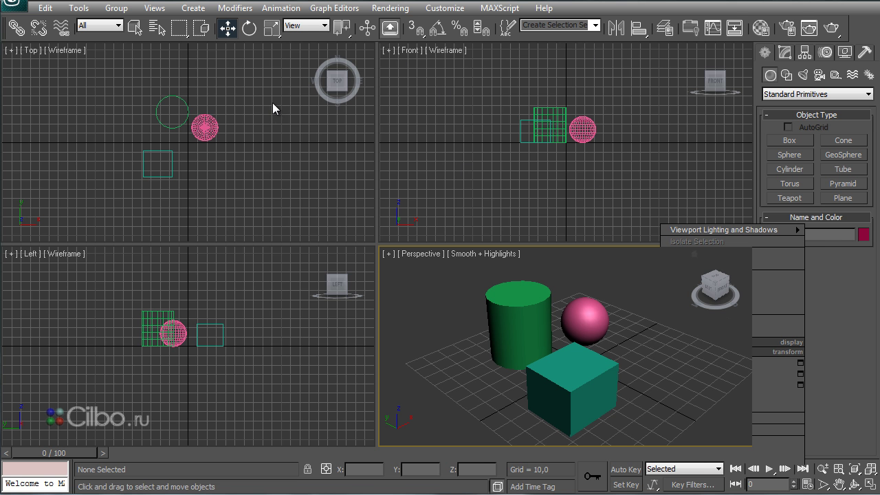
left_click(121, 149)
left_click(172, 172)
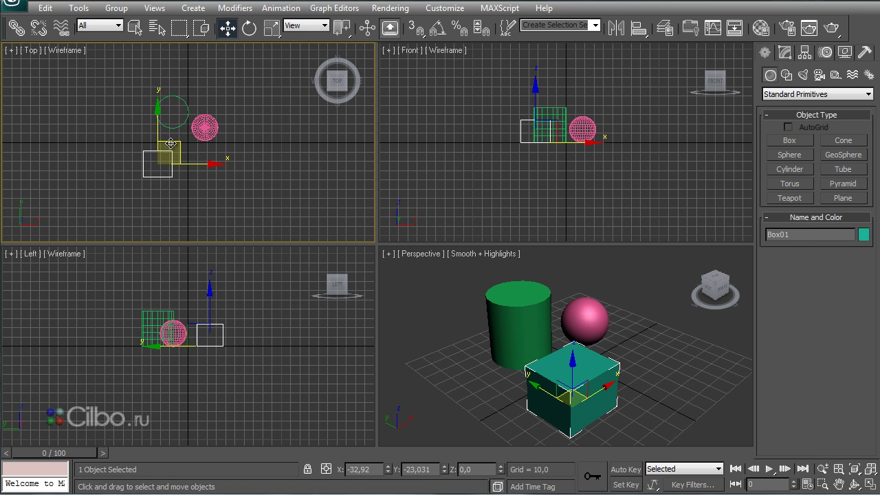
left_click_drag(172, 143, 187, 128)
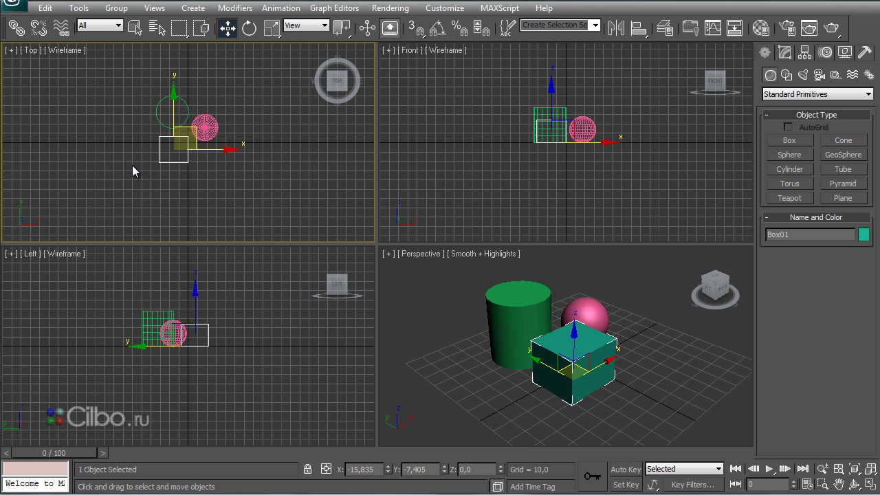
left_click(140, 186)
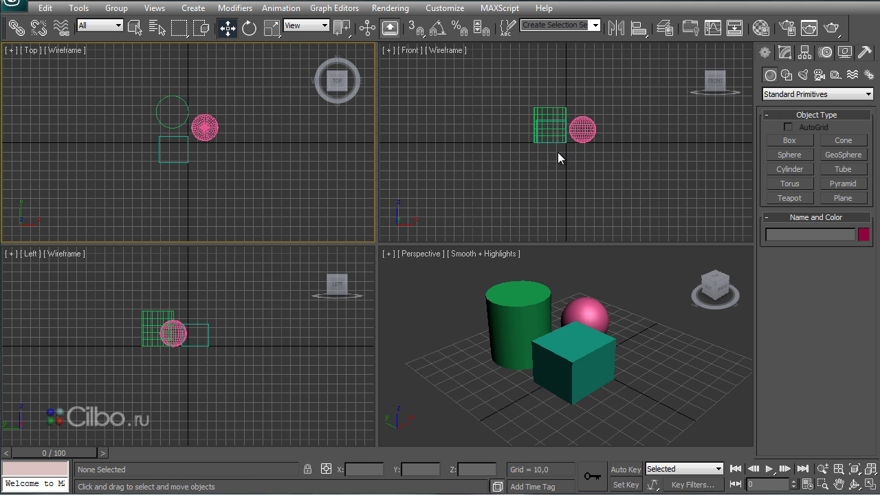
left_click(408, 50)
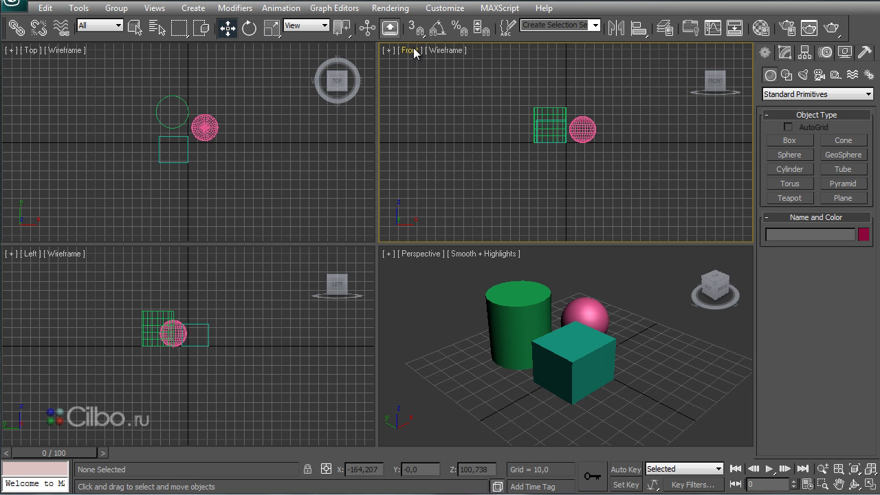
left_click(413, 50)
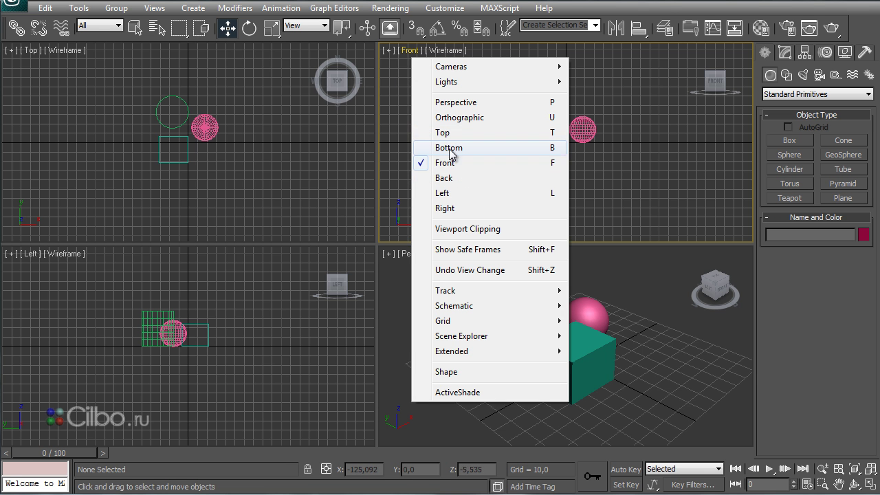
left_click(444, 208)
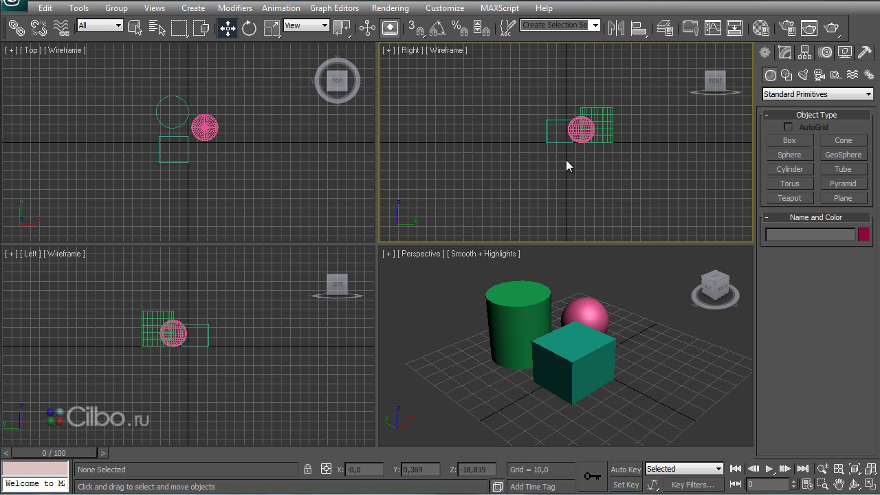
left_click(409, 51)
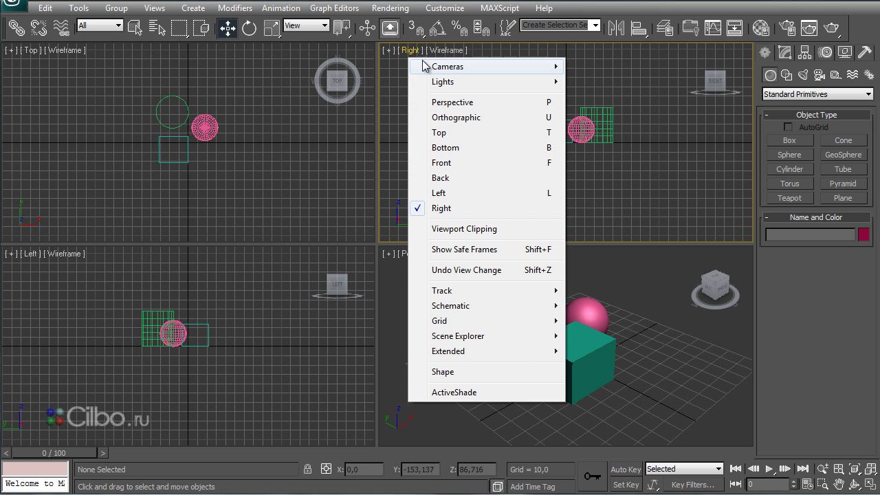
left_click(442, 163)
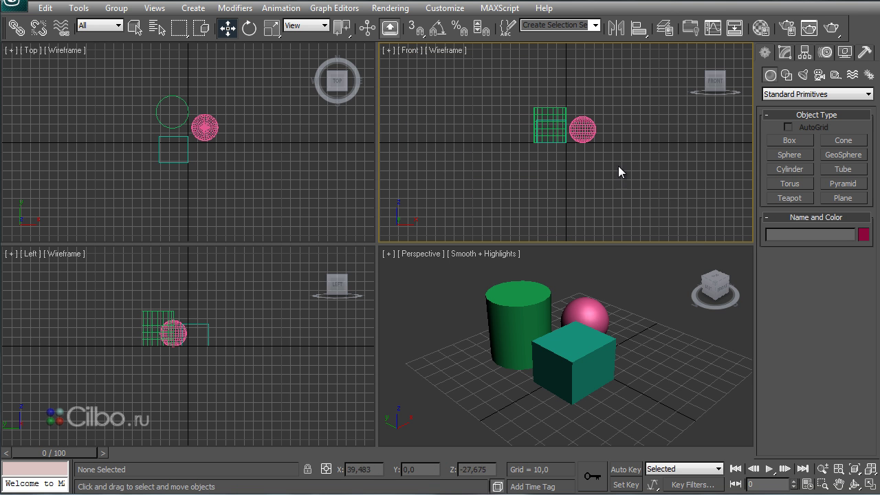
mouse_move(716, 80)
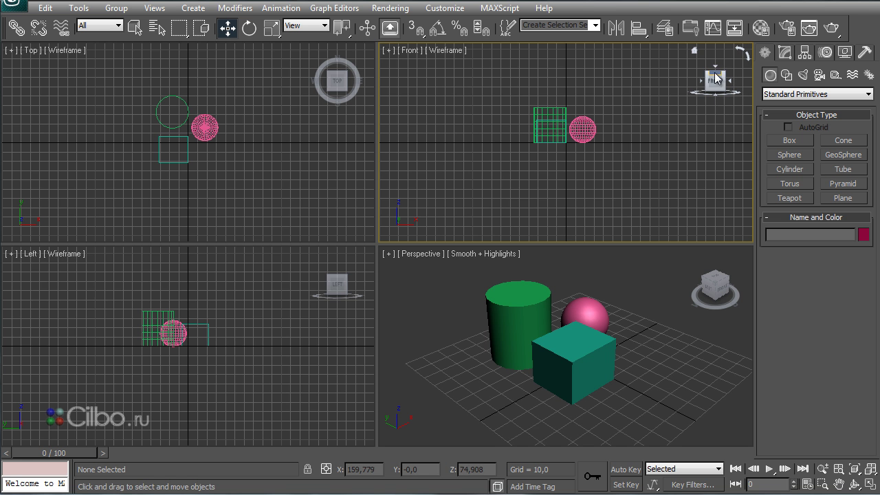
left_click(716, 64)
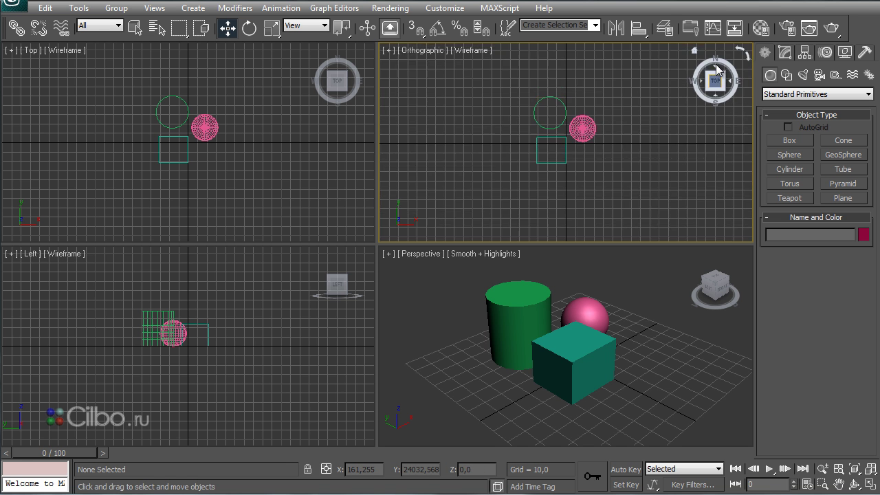
left_click(731, 81)
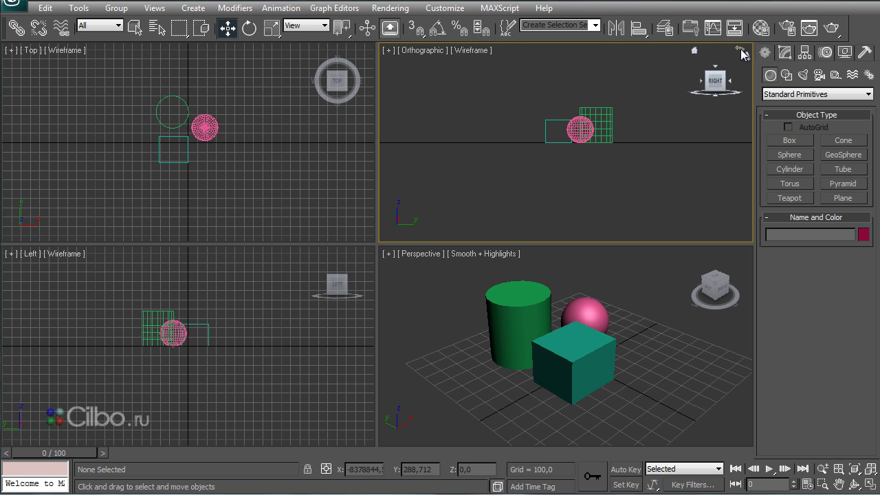
left_click(741, 51)
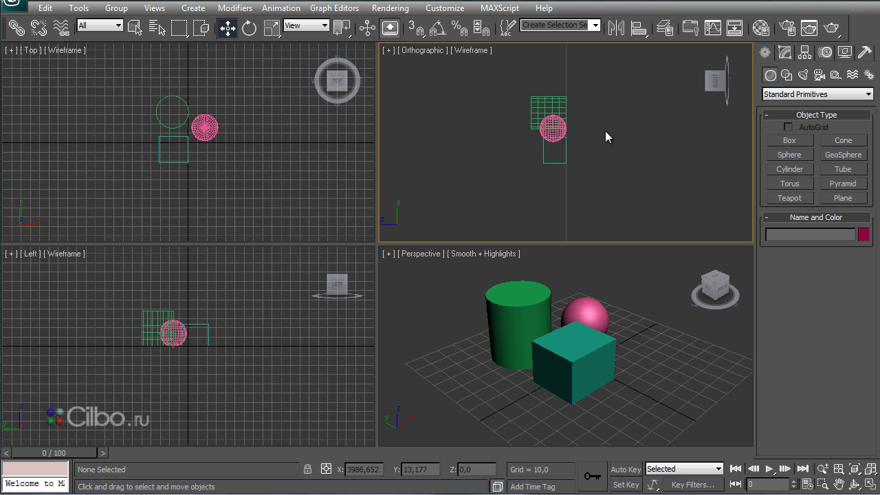
key("f")
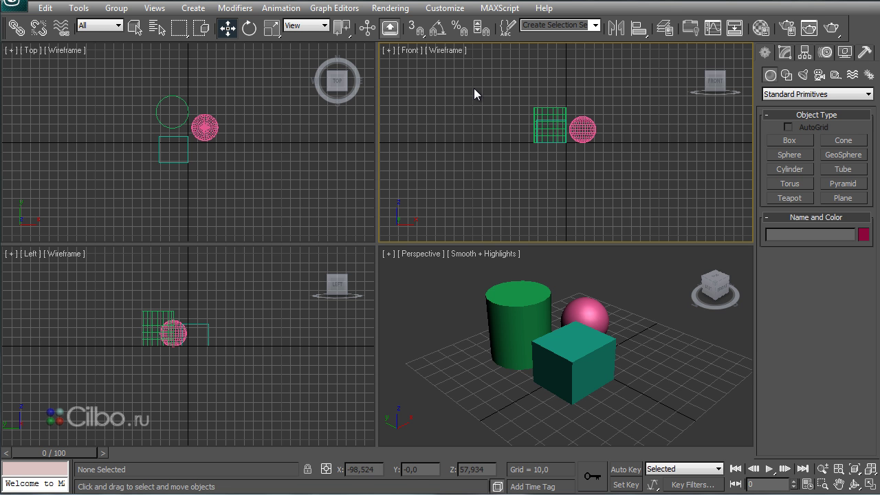
key("p")
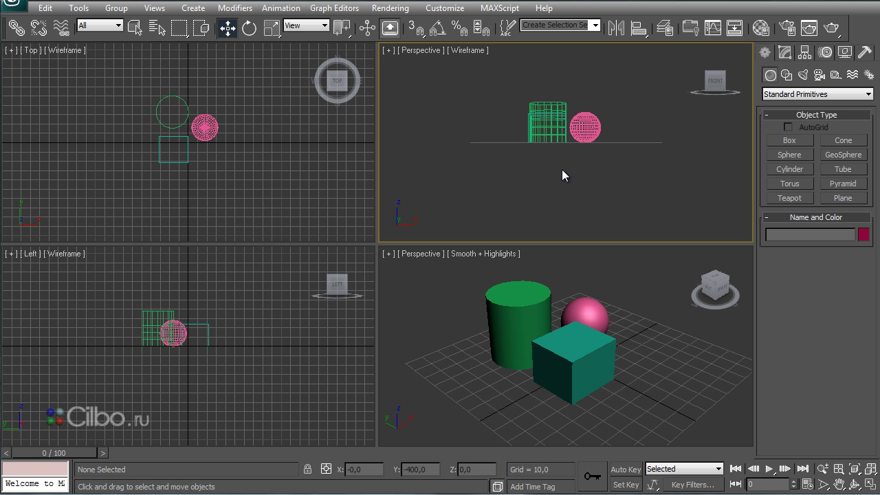
middle_click_drag(564, 165, 605, 196, "alt")
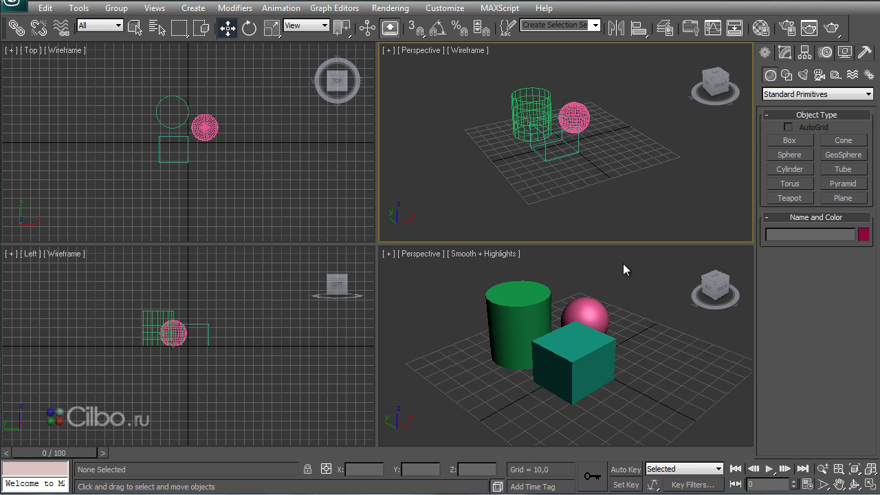
mouse_move(715, 81)
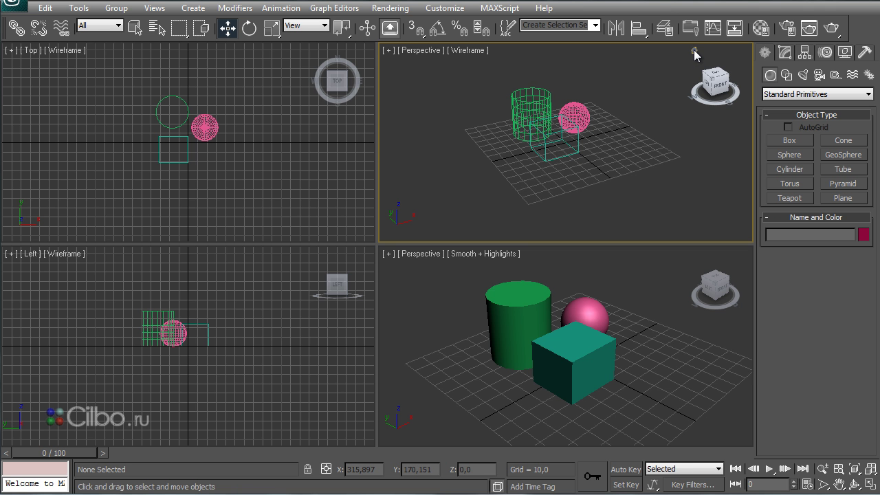
left_click(694, 51)
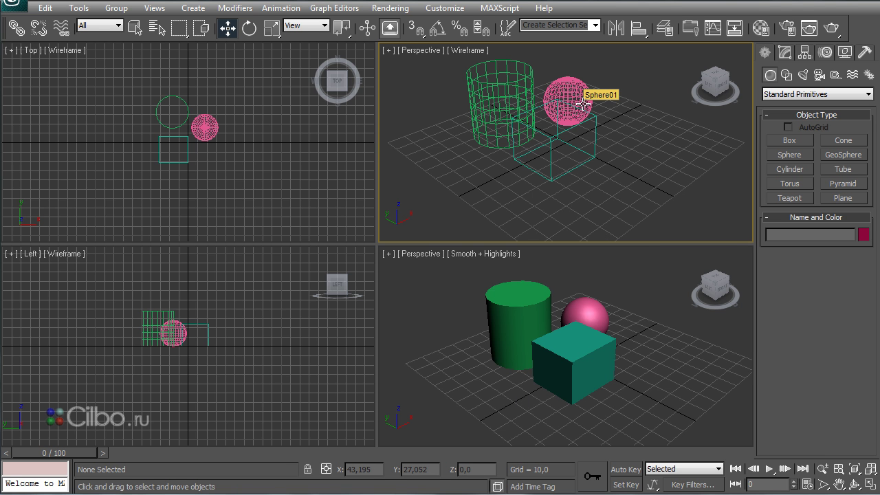
key("f")
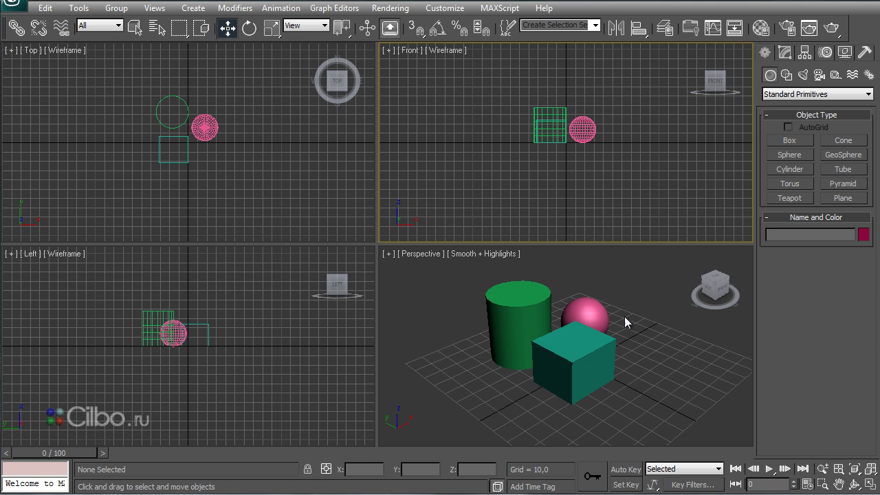
Step: Maximize the shaded Perspective view and pan to recentre the cylinder, sphere and box
left_click(664, 344)
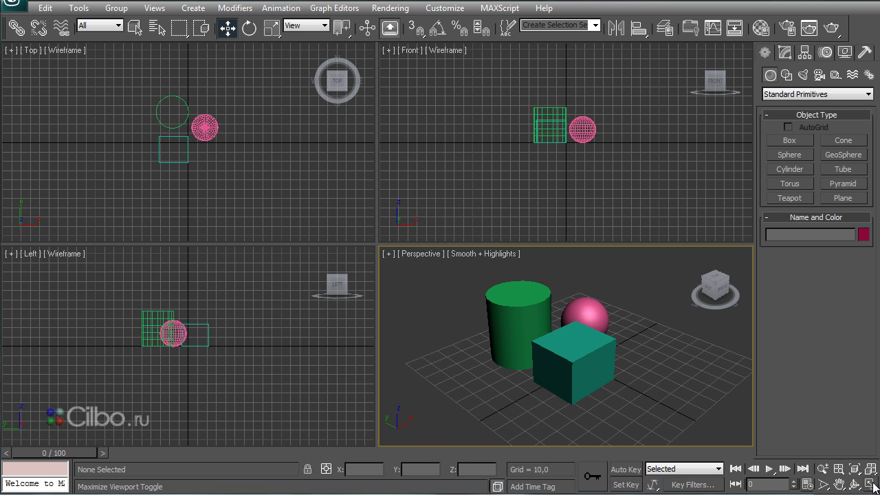
left_click(873, 486)
mouse_move(557, 317)
middle_mouse_down()
mouse_move(585, 332)
mouse_move(586, 324)
middle_mouse_up()
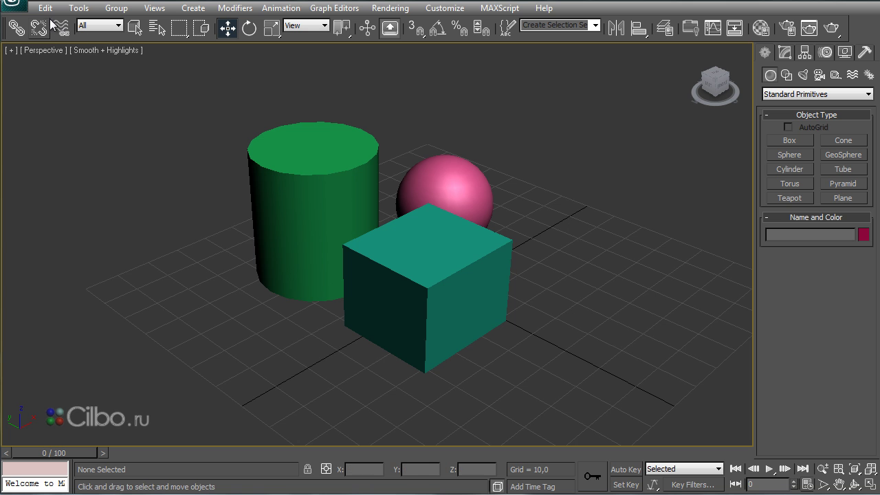
left_click(57, 54)
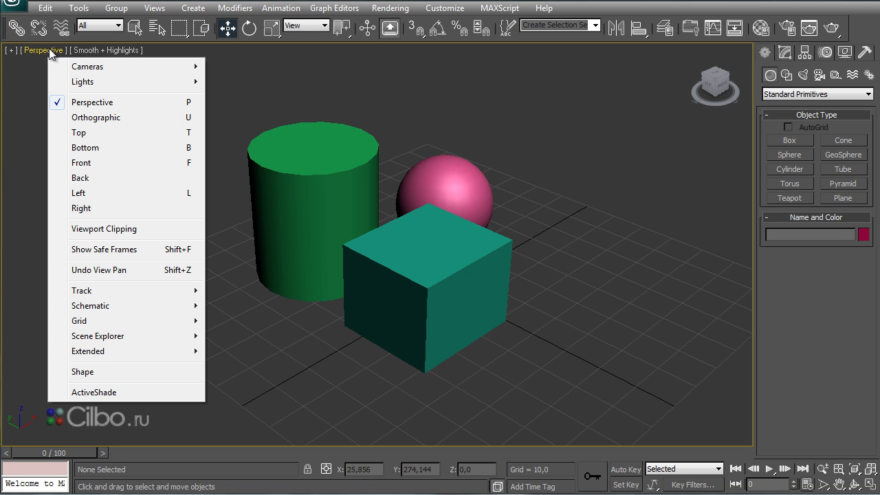
left_click(95, 119)
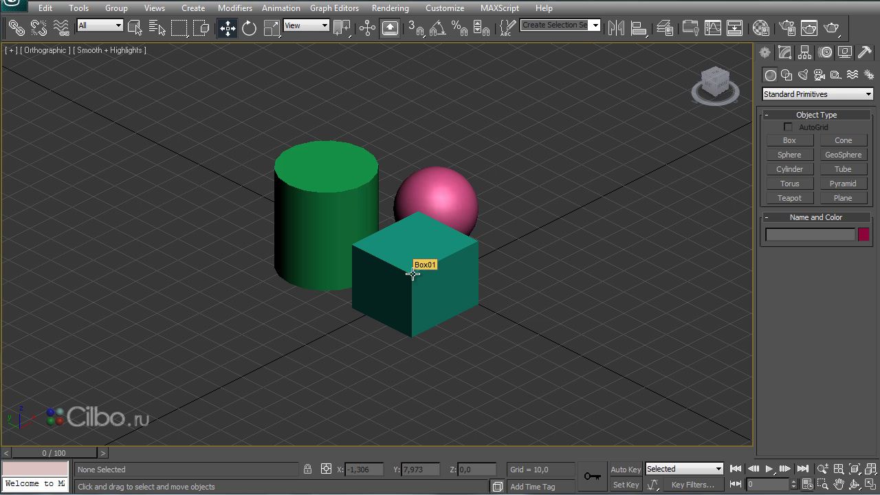
left_click(47, 50)
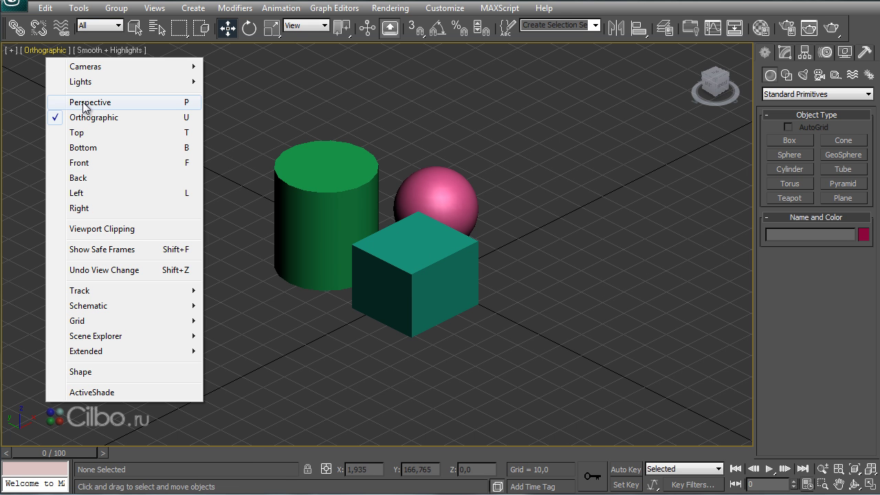
left_click(85, 105)
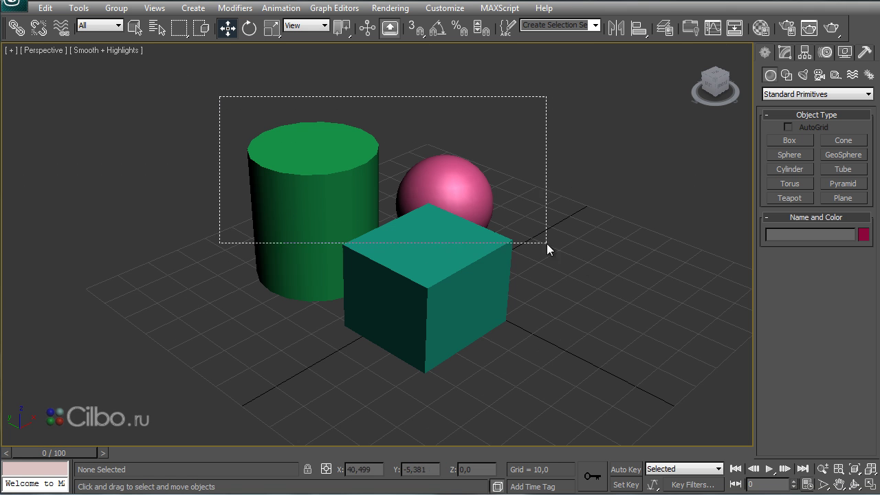
left_click_drag(568, 393, 570, 391)
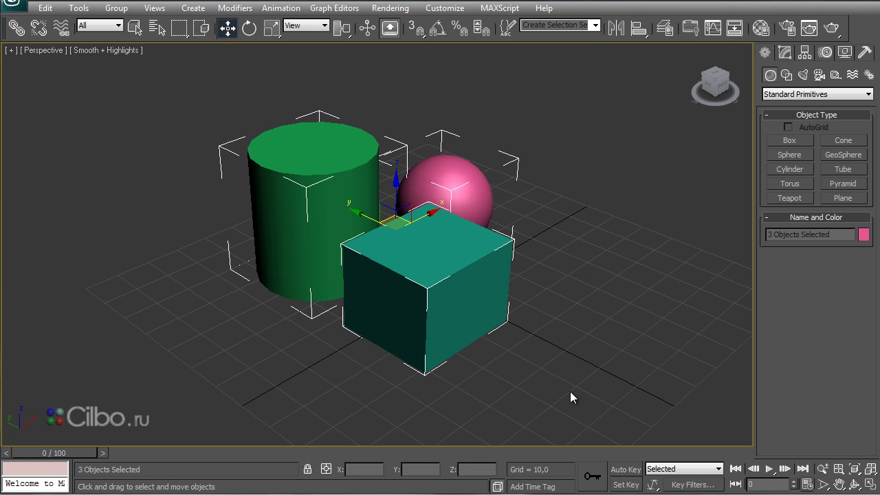
left_click(570, 351)
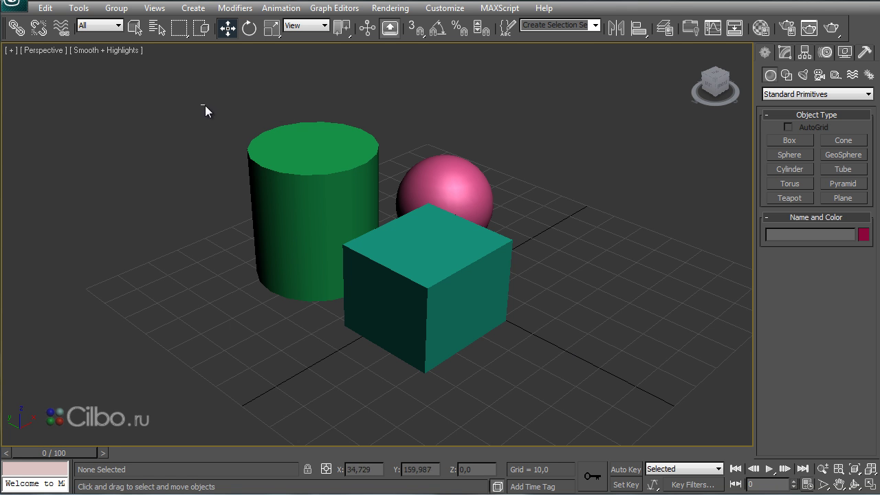
left_click_drag(519, 312, 541, 381)
left_click(547, 341)
key("u")
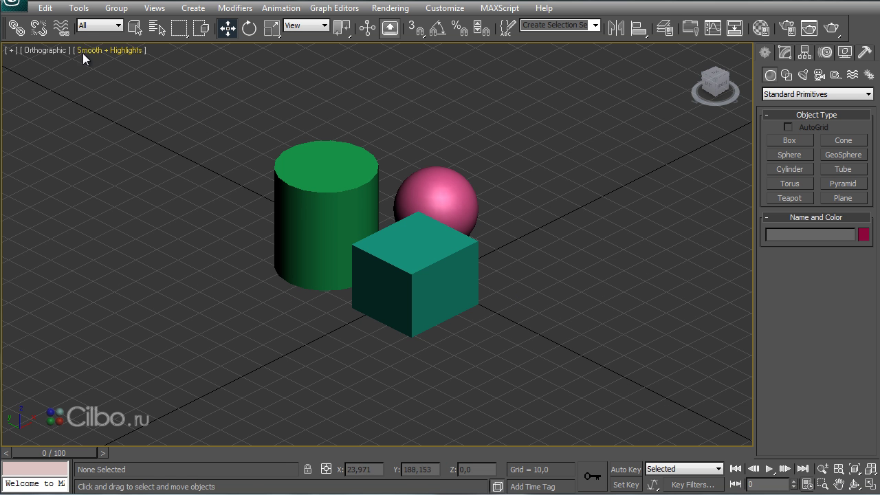
left_click(50, 50)
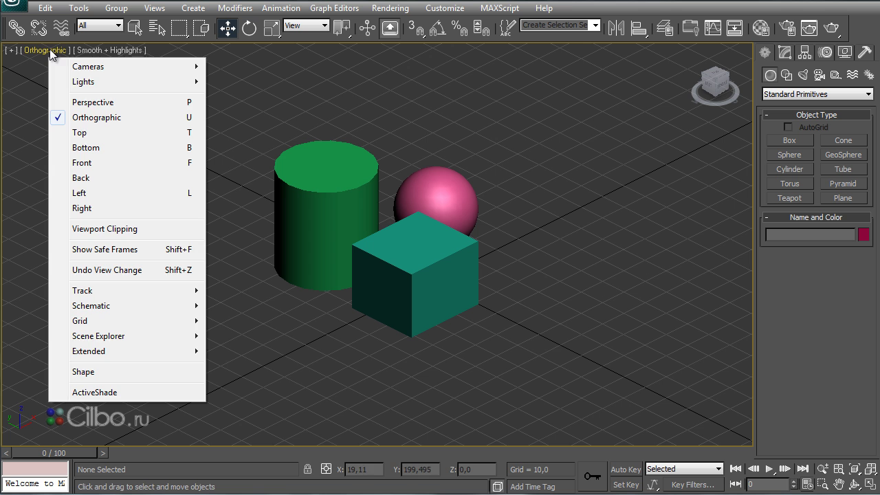
left_click(88, 105)
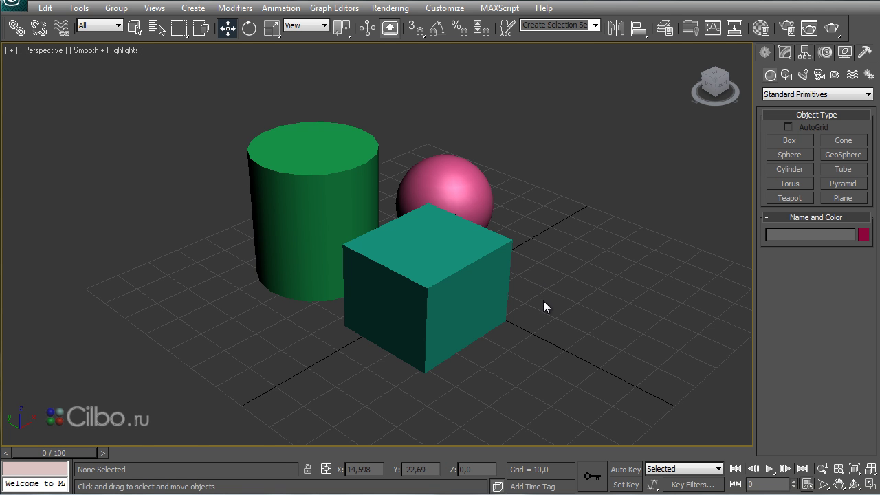
Step: Restore the four-viewport layout with Alt+W
key("alt+w")
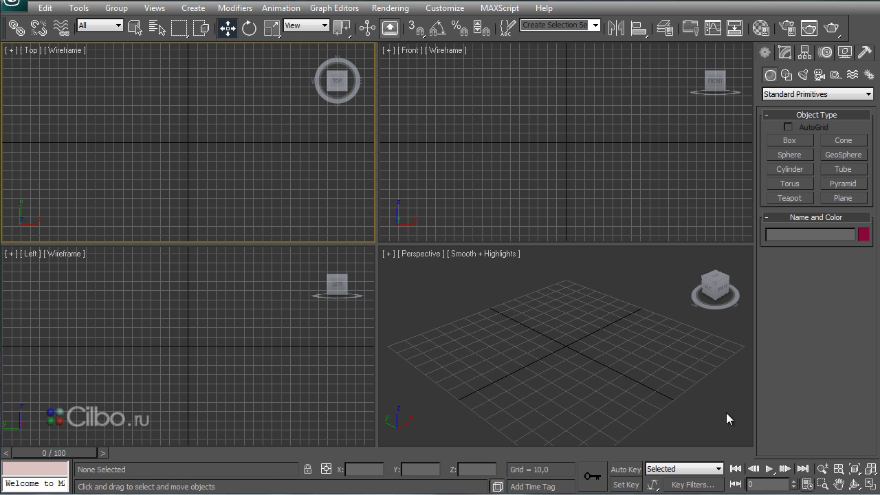
Step: Maximize the Top view and start creating a Rectangle spline
left_click(871, 484)
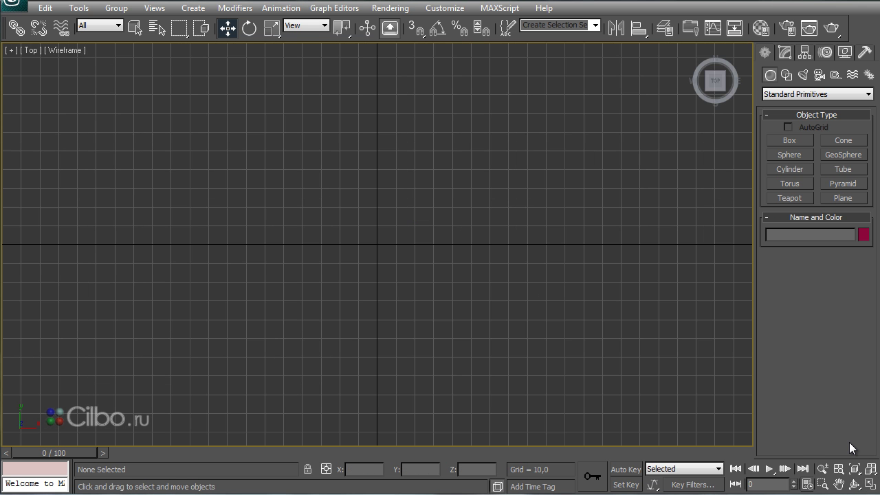
left_click(787, 76)
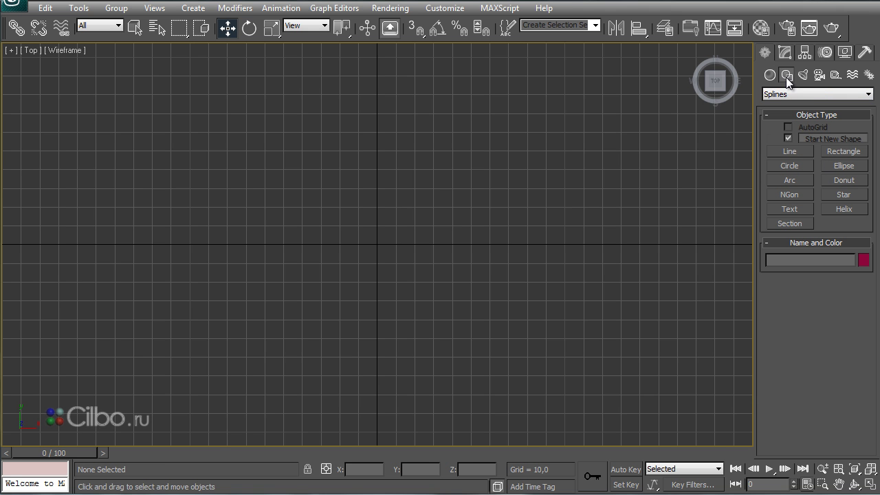
left_click(842, 152)
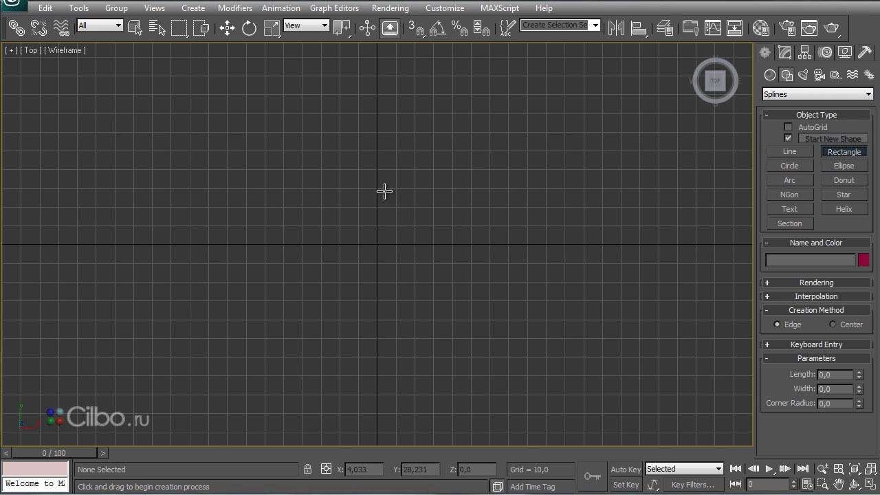
Step: Enable Grid Points snapping in Grid and Snap Settings and close the dialog
right_click(418, 27)
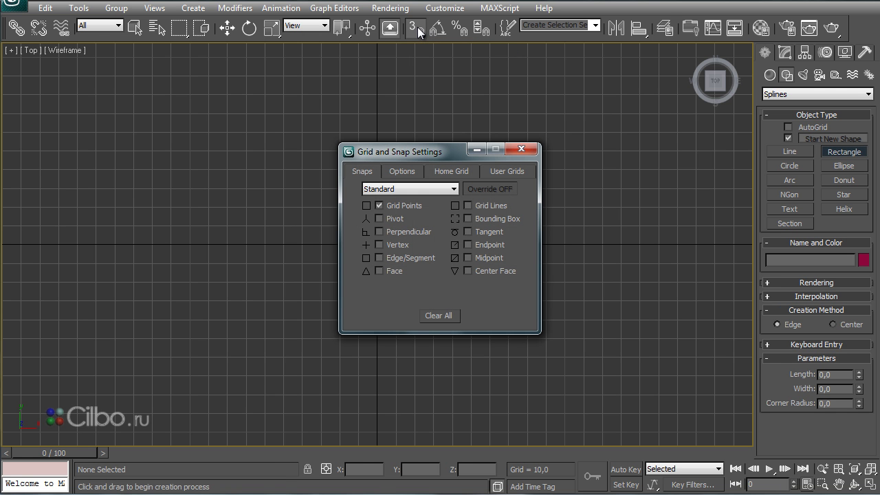
left_click(391, 203)
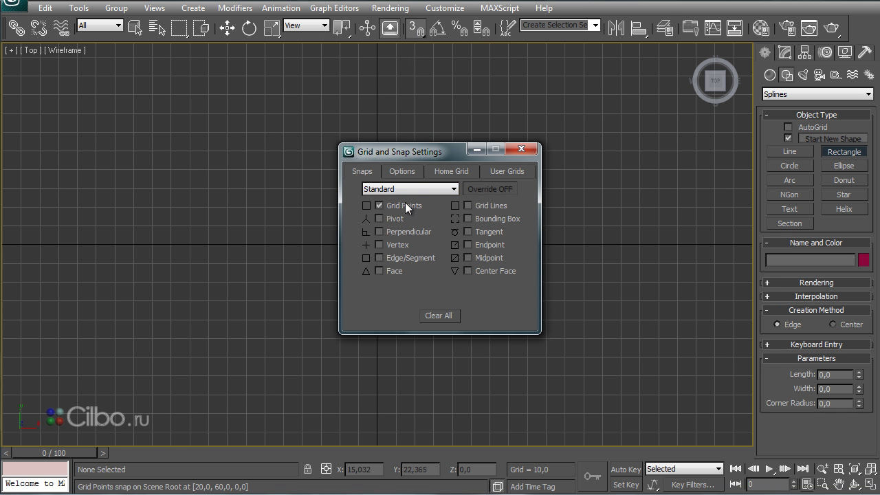
left_click(522, 149)
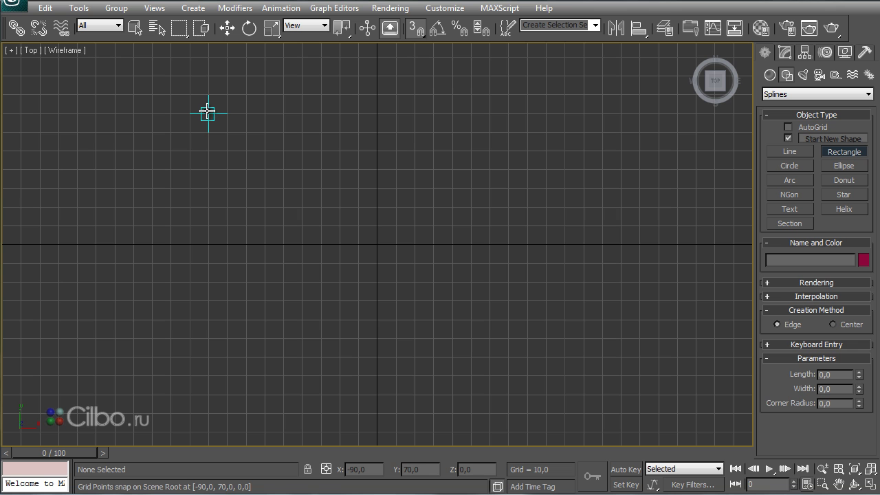
Step: Draw a 110 by 210 rectangle with a closed triangular line inside, then turn snapping off
left_click_drag(208, 112, 602, 322)
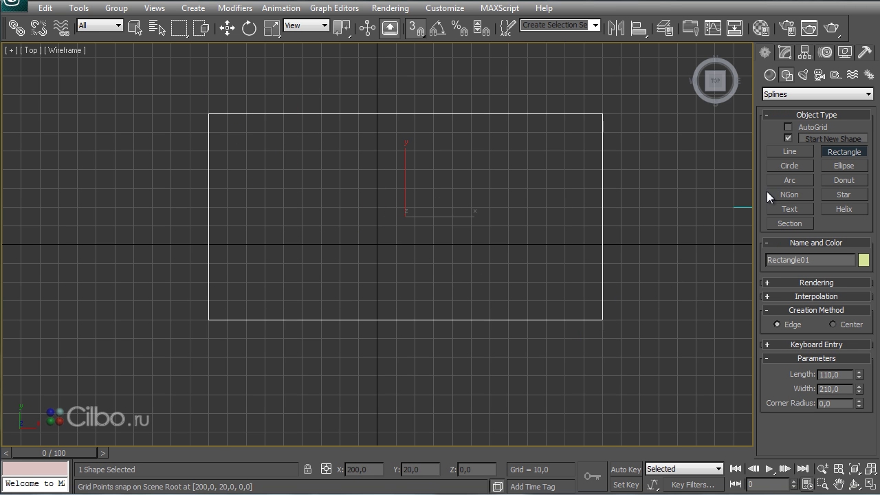
left_click(789, 149)
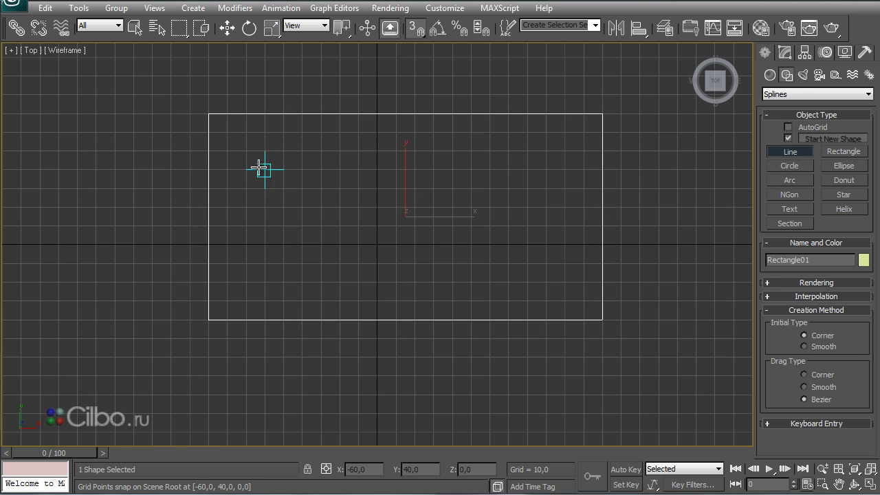
left_click(246, 152)
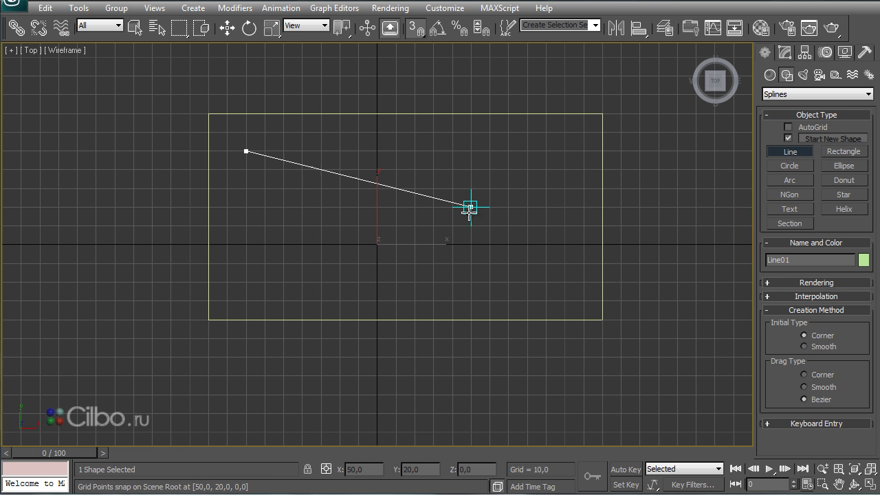
left_click(527, 207)
left_click(303, 301)
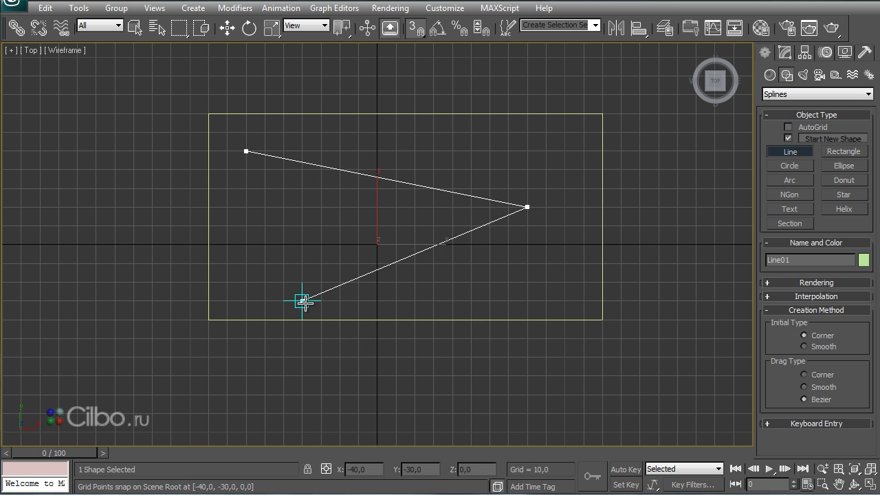
left_click(246, 151)
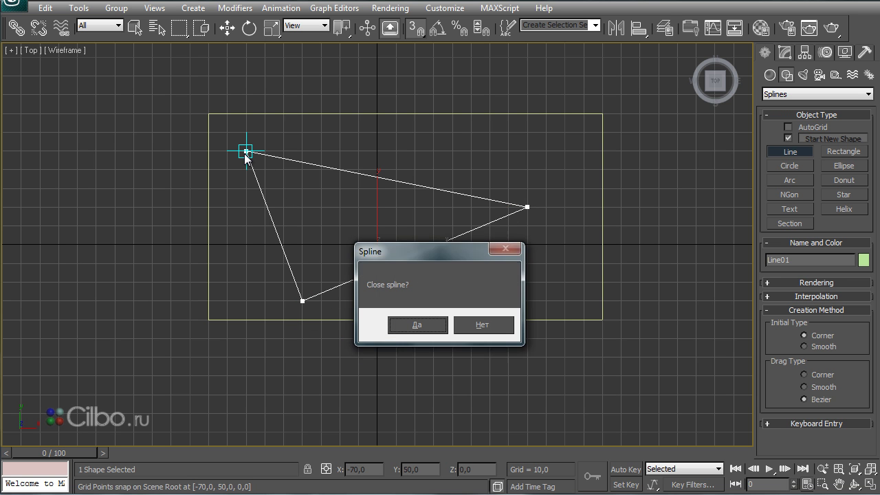
left_click(417, 325)
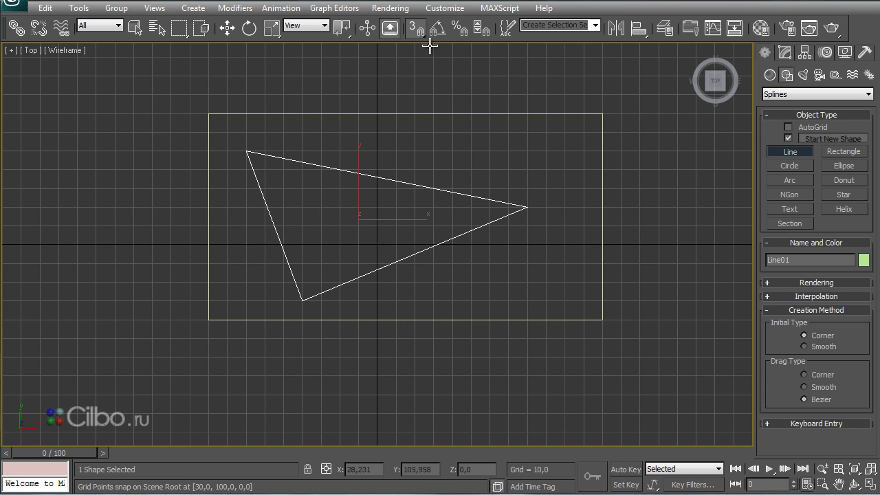
left_click(416, 28)
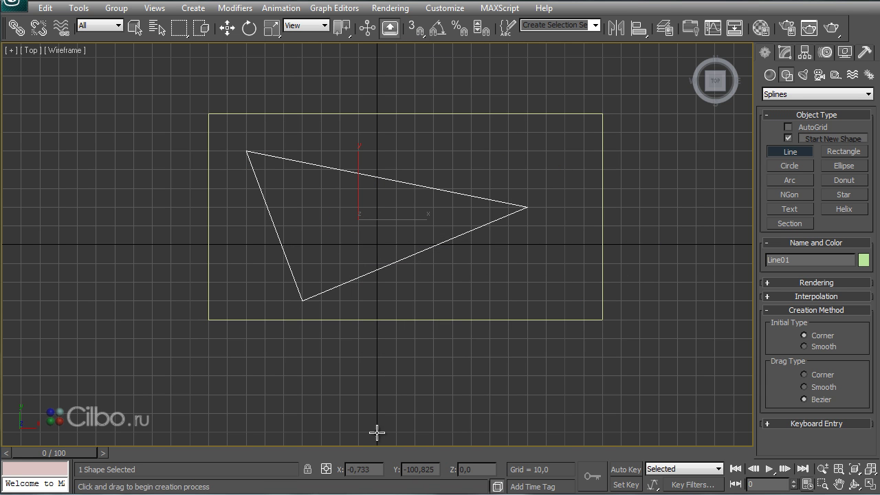
key("w")
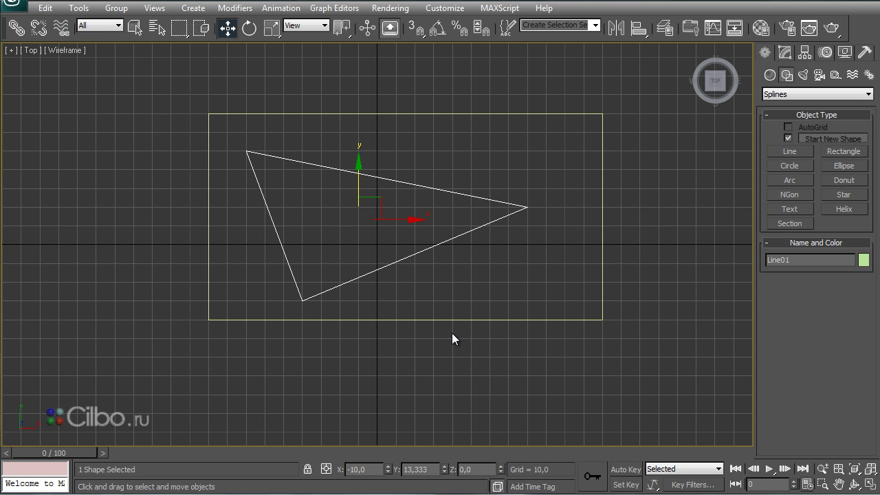
scroll(456, 342, "down", 4)
scroll(456, 341, "down", 5)
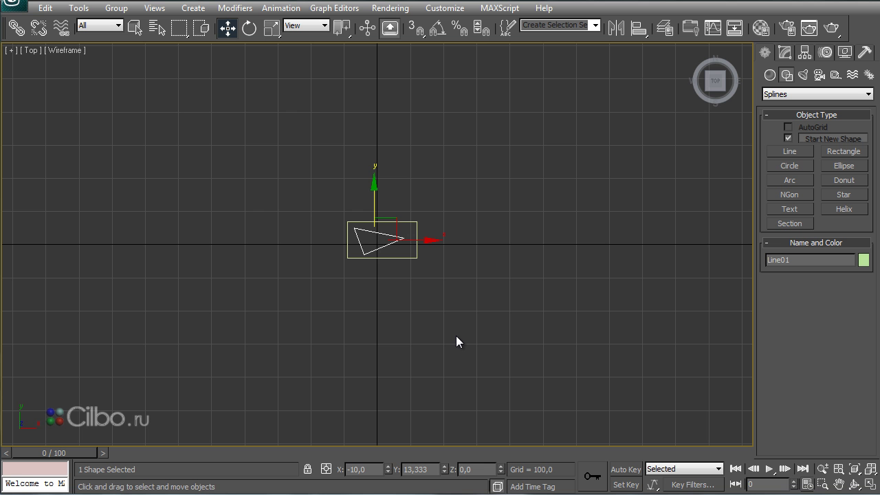
scroll(456, 336, "down", 2)
scroll(456, 337, "down", 2)
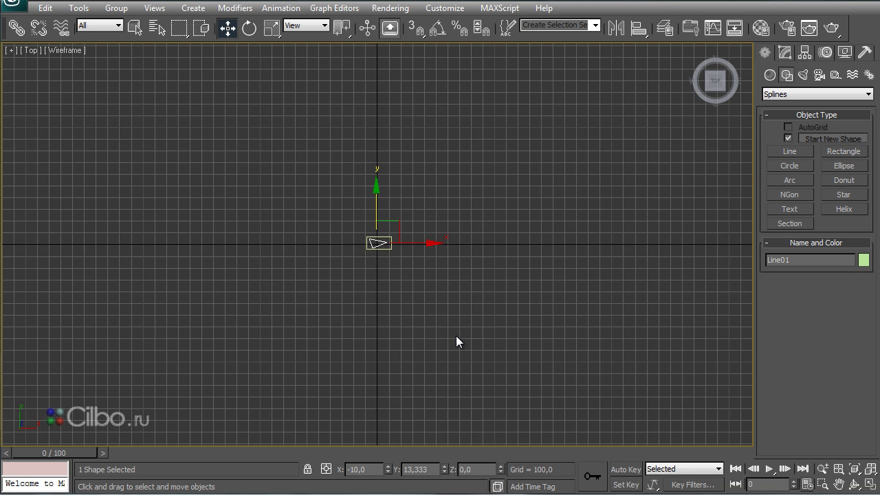
scroll(457, 336, "down", 2)
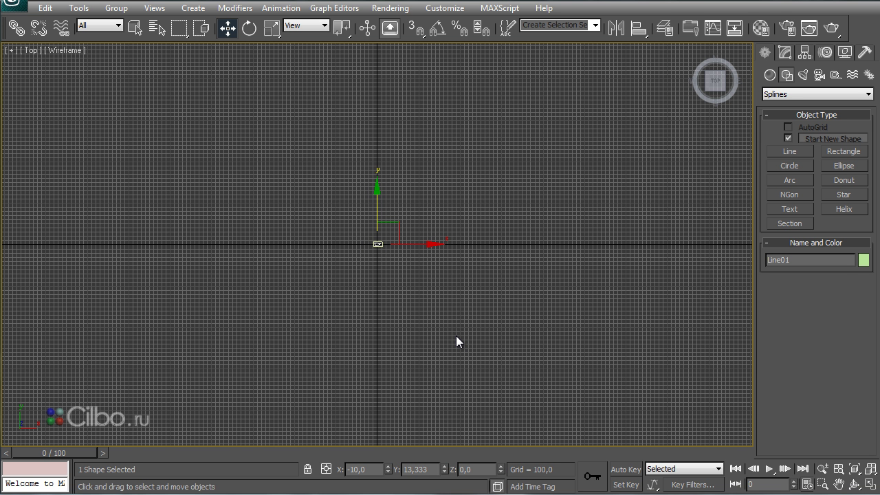
scroll(456, 336, "down", 2)
scroll(456, 336, "down", 1)
scroll(456, 336, "down", 2)
scroll(456, 335, "down", 1)
scroll(456, 335, "up", 1)
scroll(456, 335, "down", 1)
scroll(456, 336, "up", 1)
key("z")
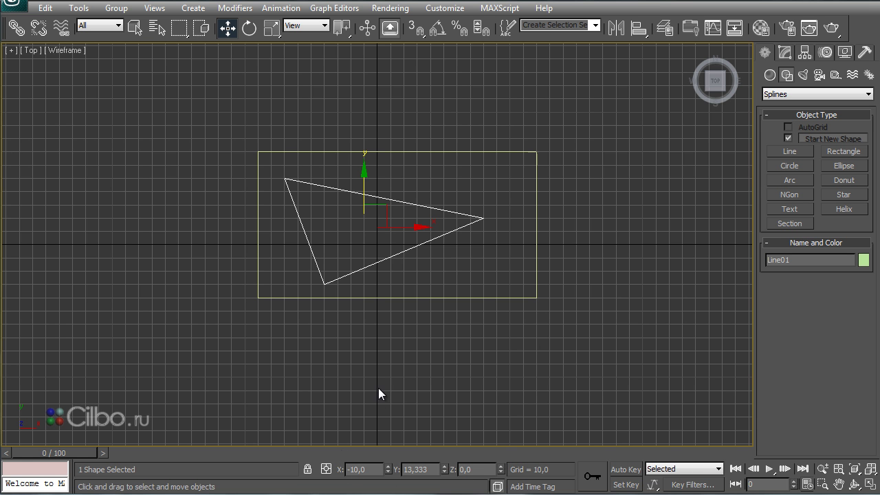
Step: Restore four viewports and delete the triangle and rectangle splines
key("alt+w")
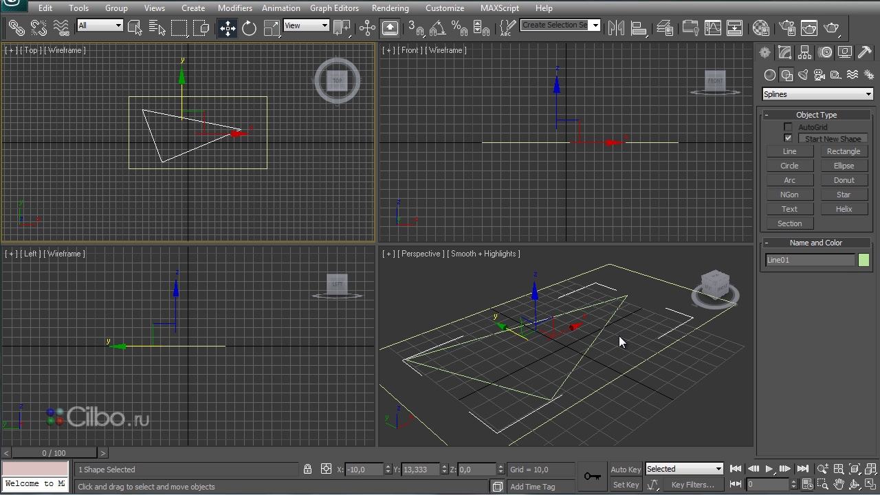
key("Delete")
left_click(529, 293)
key("Delete")
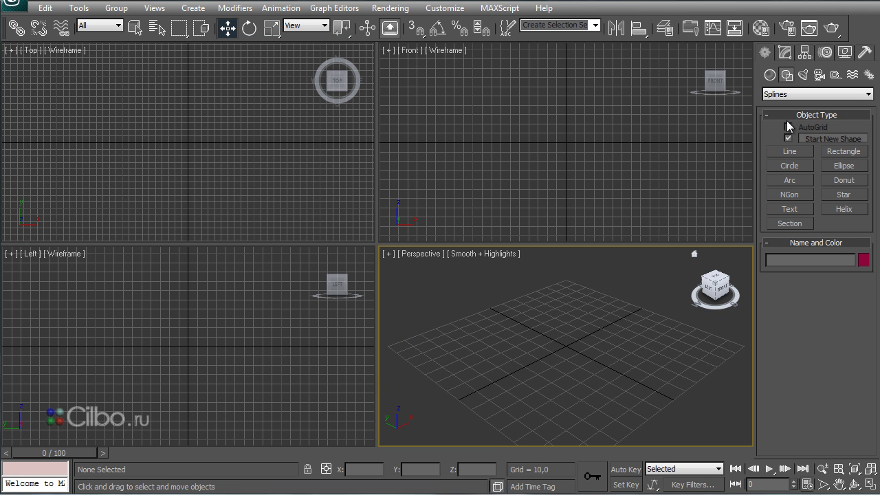
Step: Create a standard primitive Box01 by dragging its base and height in Perspective
left_click(771, 75)
left_click(789, 141)
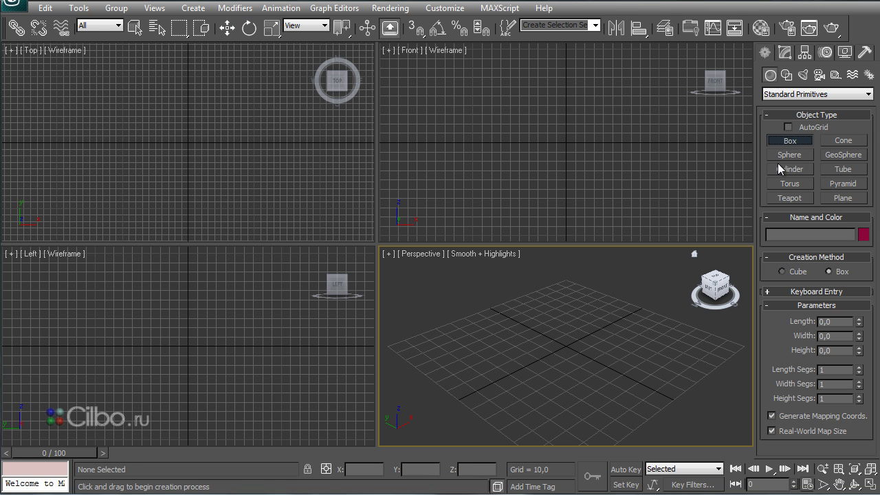
mouse_move(446, 357)
left_mouse_down()
mouse_move(639, 371)
mouse_move(601, 363)
left_mouse_up()
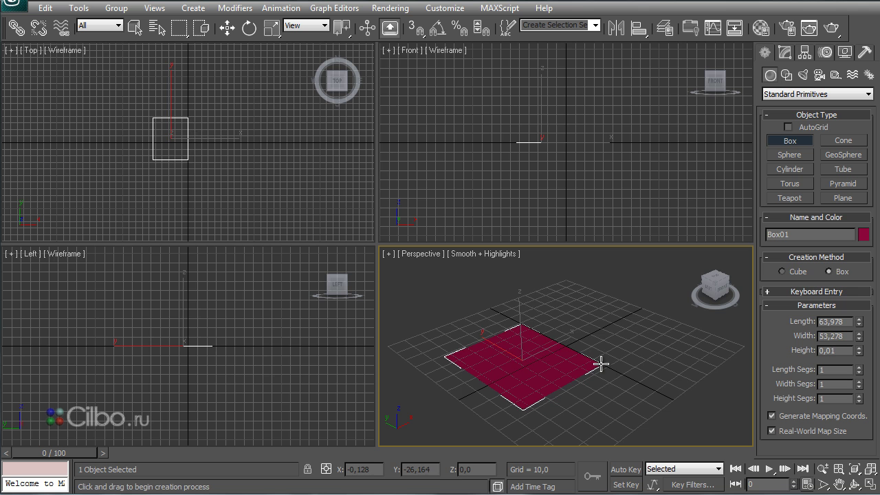
left_click(584, 301)
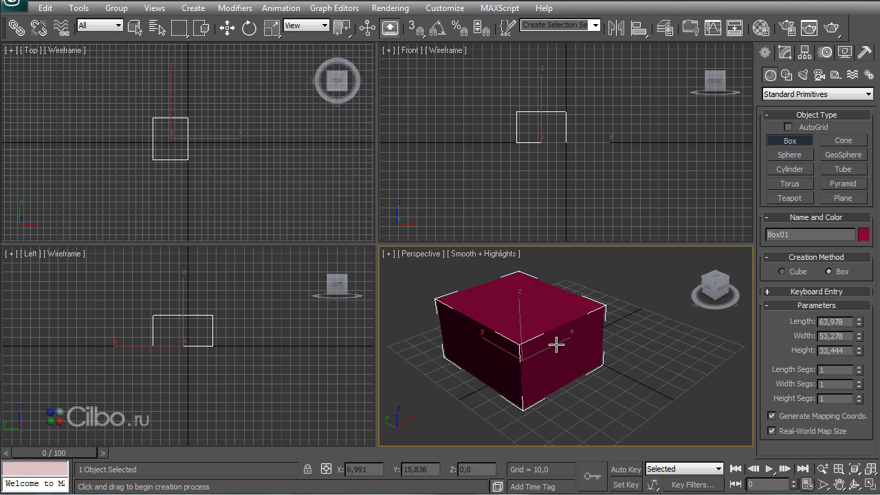
key("w")
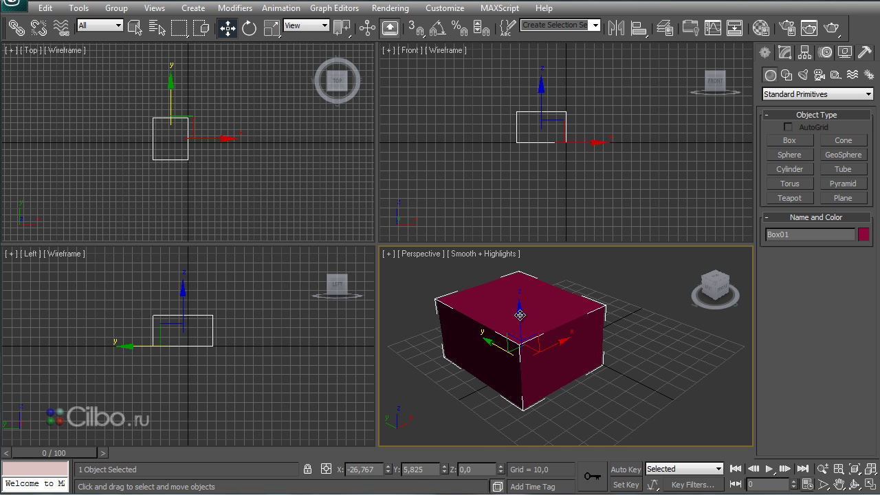
Step: Move the box, then reset its X, Y and Z position to 0
left_click_drag(520, 314, 513, 261)
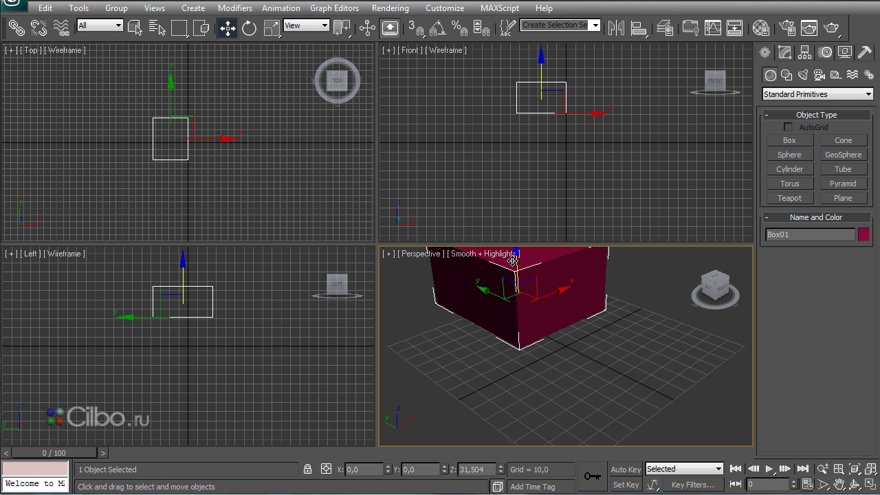
left_click_drag(556, 292, 433, 337)
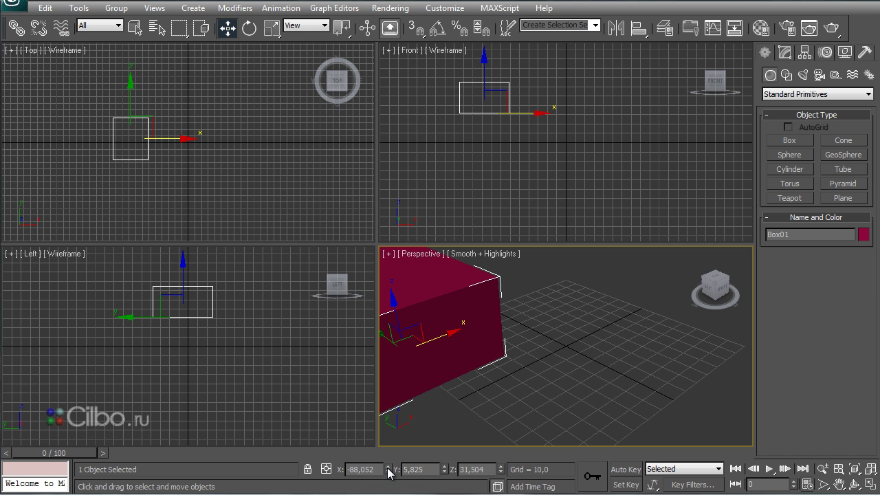
right_click(387, 472)
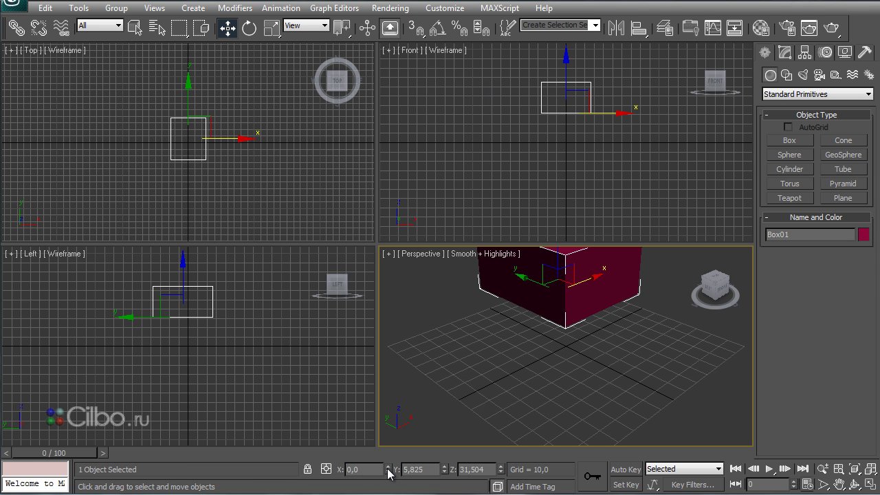
right_click(444, 472)
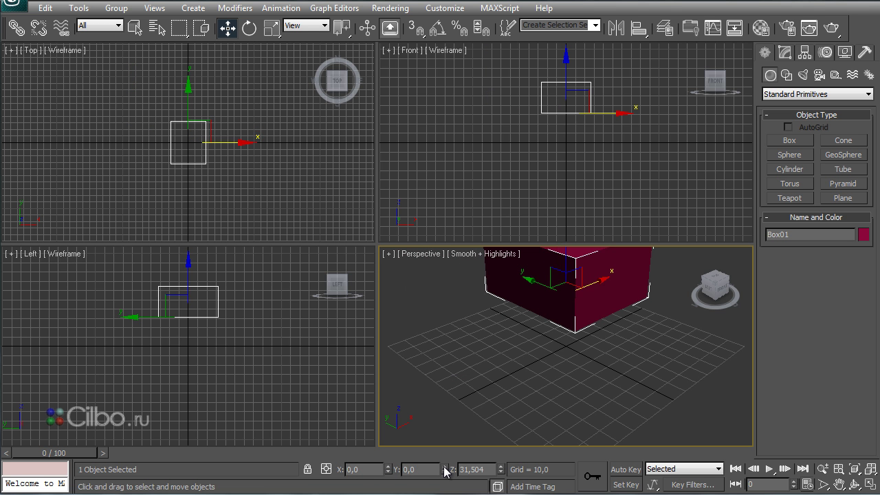
right_click(502, 472)
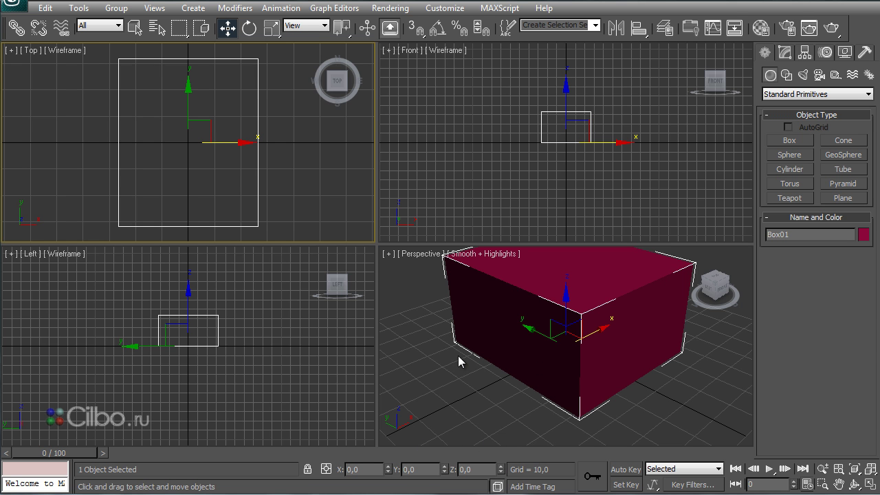
right_click(464, 405)
scroll(464, 404, "up", 3)
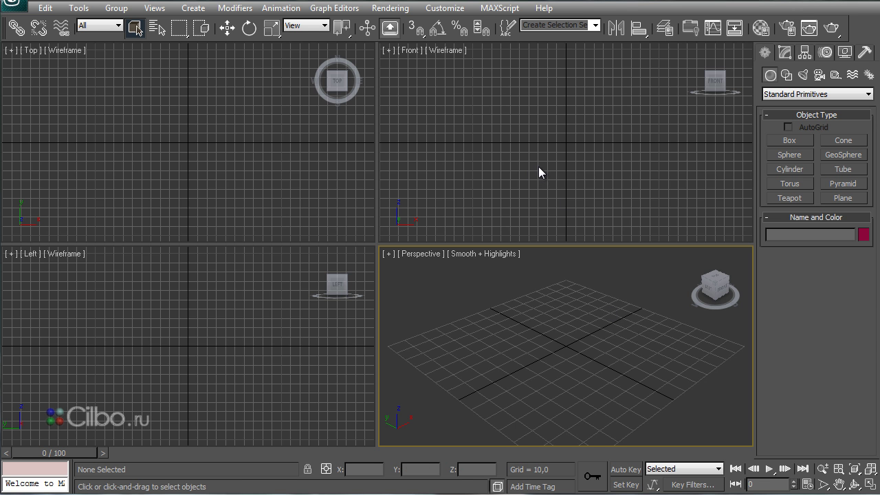
Step: Create a new Box01 about 46 × 84 × 32 and show its parameters in Modify
left_click(441, 10)
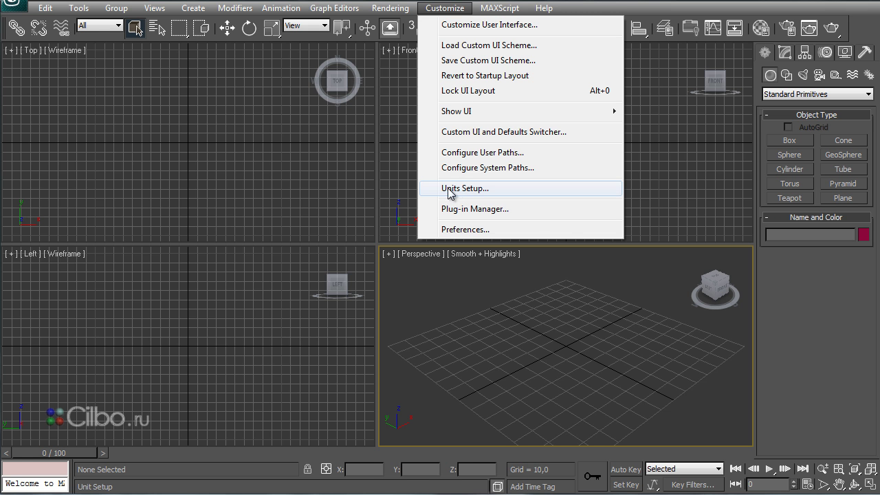
left_click(657, 280)
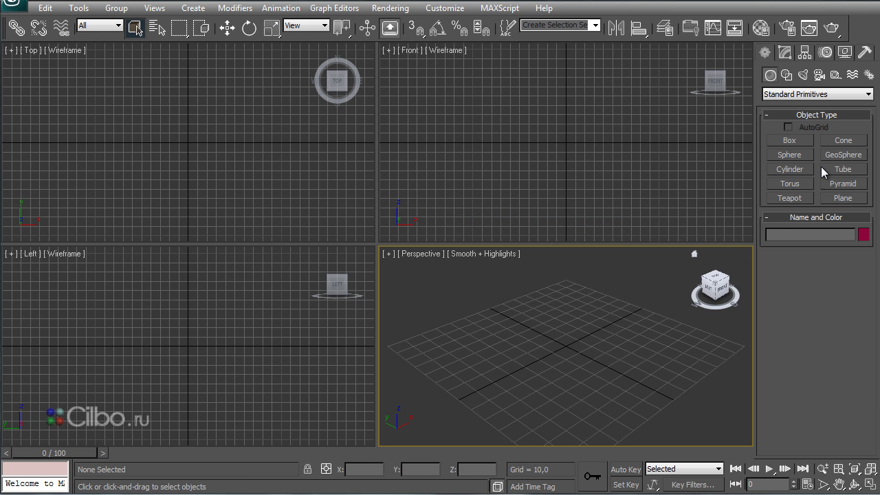
left_click(789, 141)
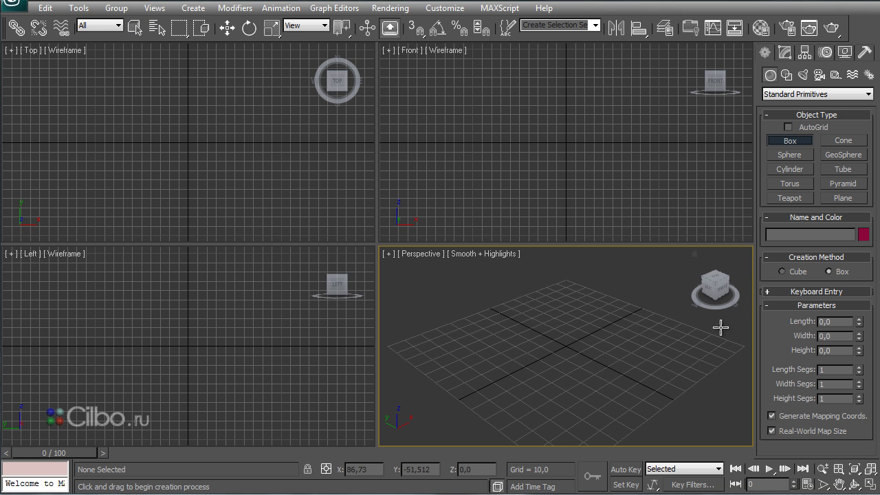
left_click_drag(469, 366, 639, 341)
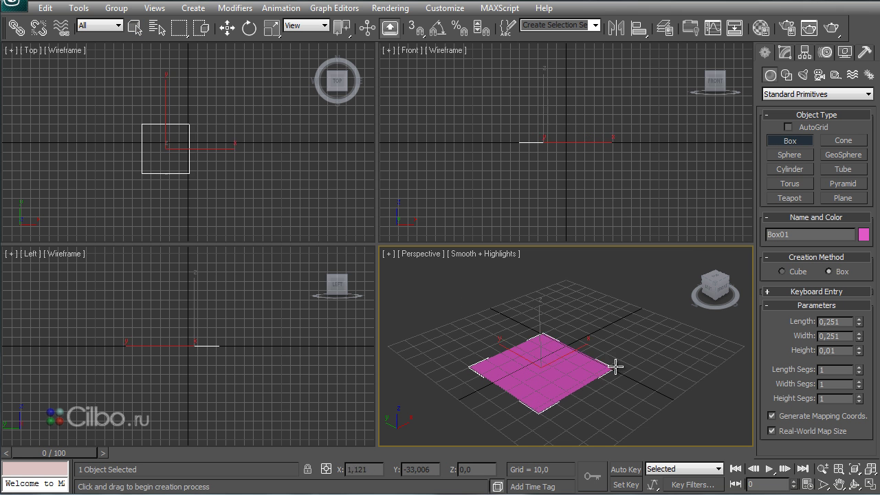
left_click(629, 282)
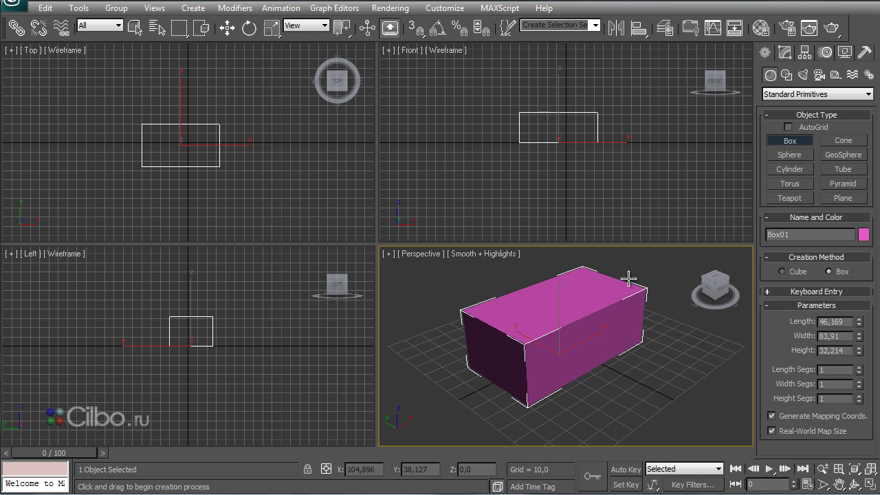
right_click(661, 263)
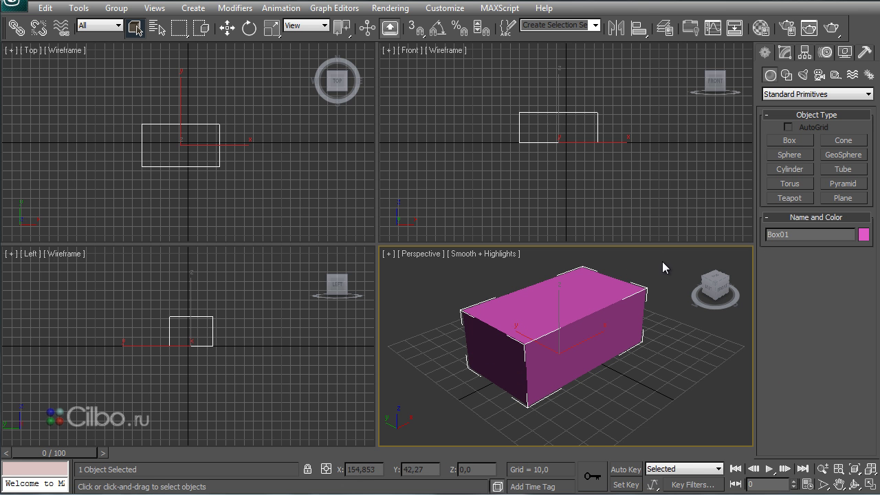
left_click(790, 54)
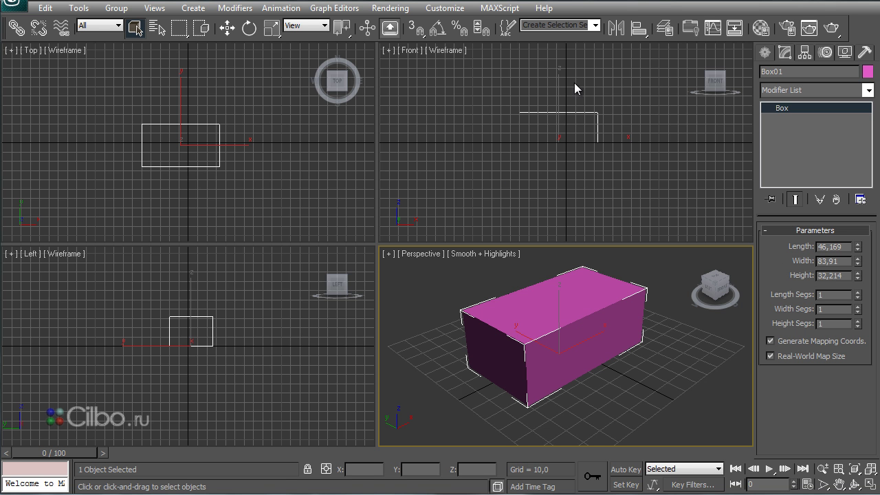
Step: Set the display units to Metric centimeters in Units Setup
left_click(444, 9)
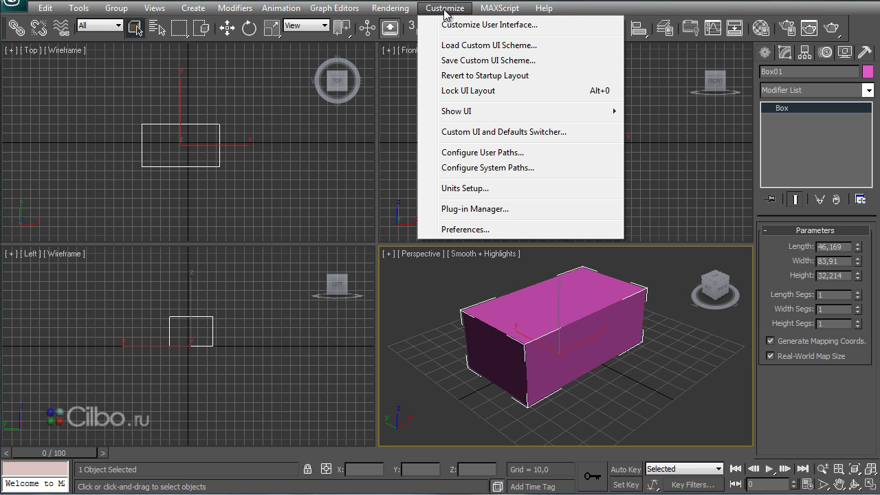
left_click(460, 189)
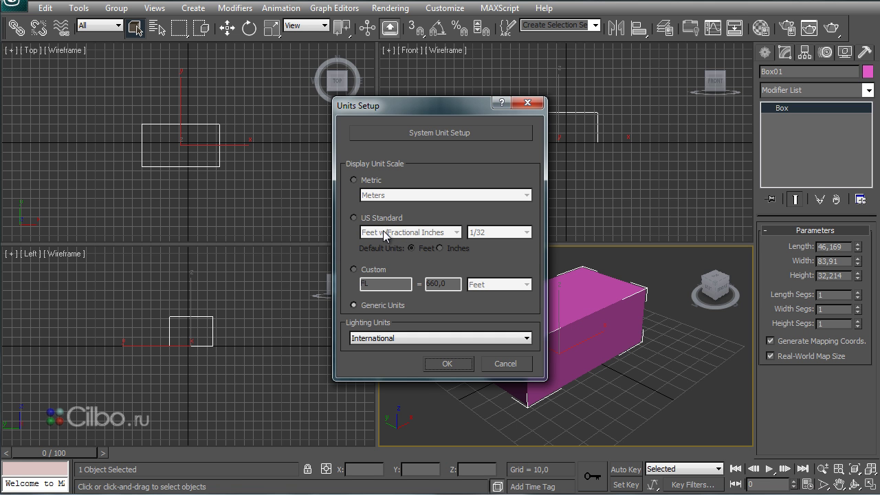
left_click(354, 178)
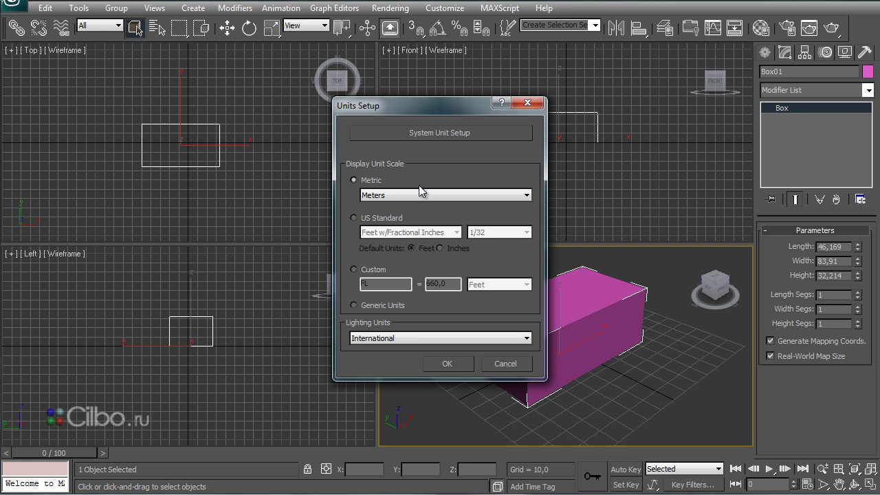
left_click(527, 196)
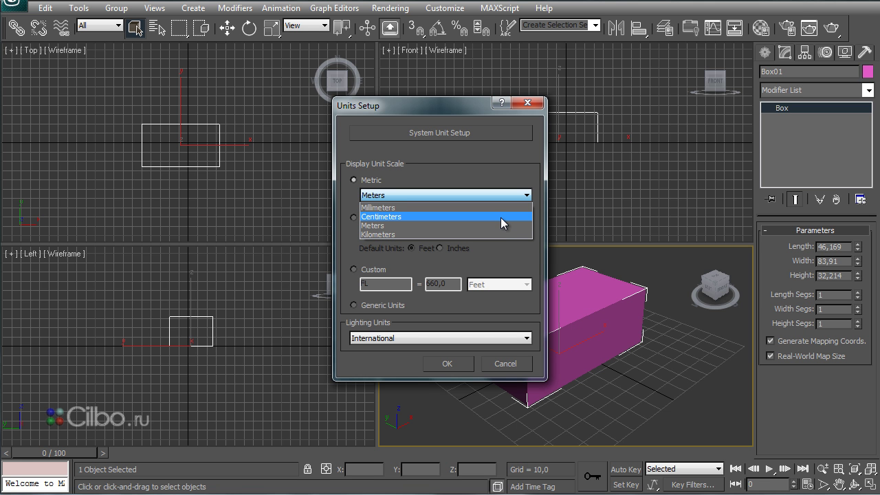
left_click(502, 221)
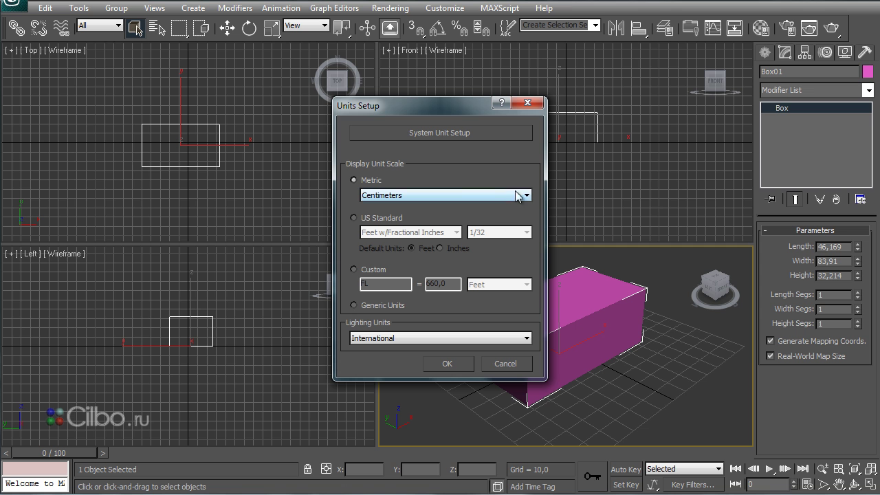
Step: Set the system unit to centimeters and reduce Box01's width to 48,668 cm
left_click(424, 128)
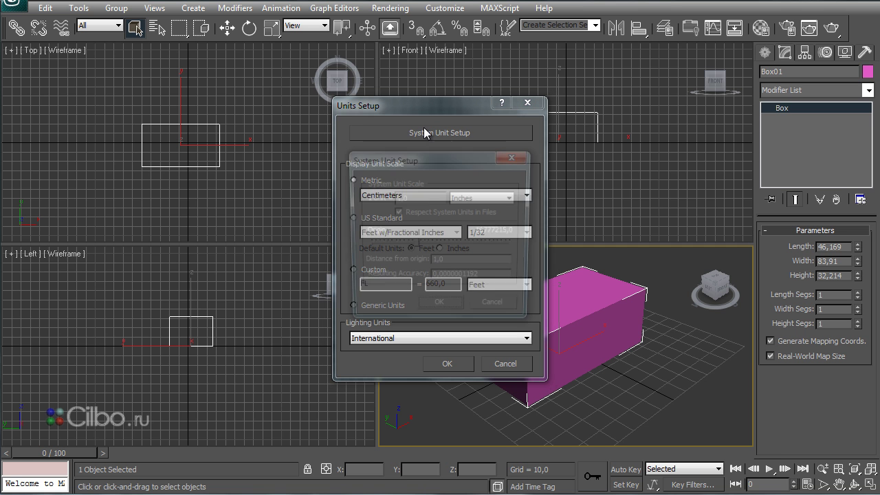
left_click(513, 198)
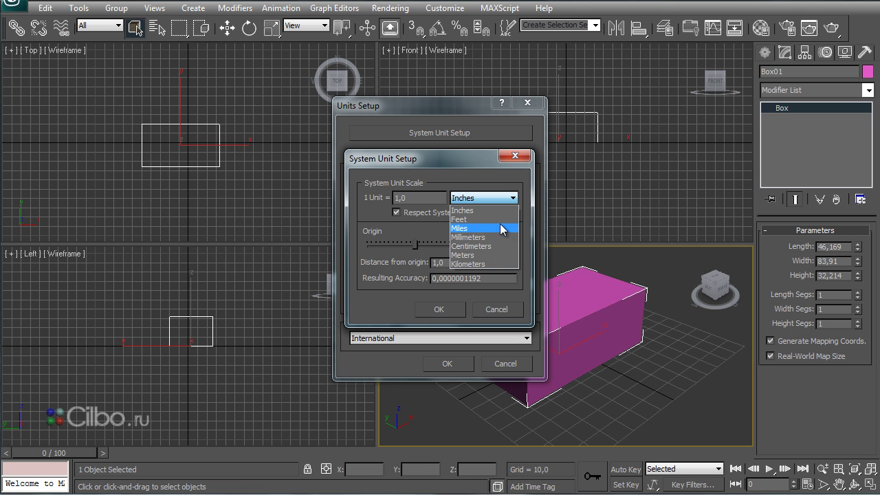
left_click(497, 246)
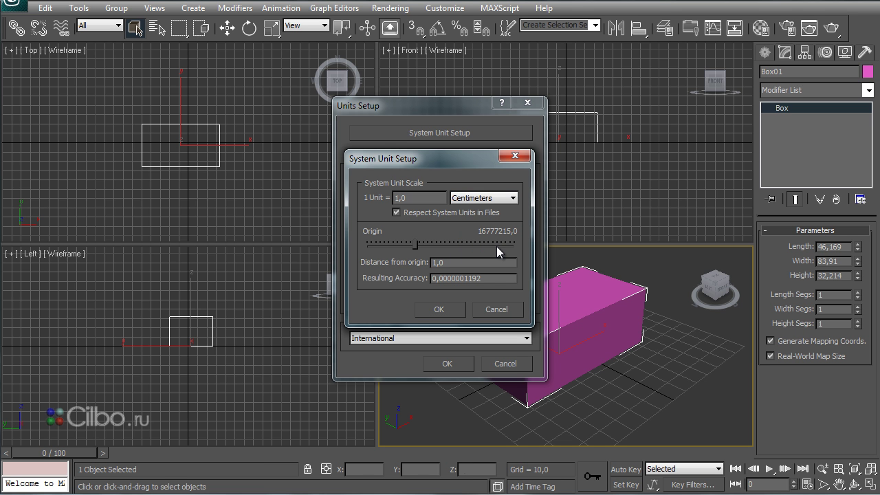
left_click(438, 309)
left_click(447, 364)
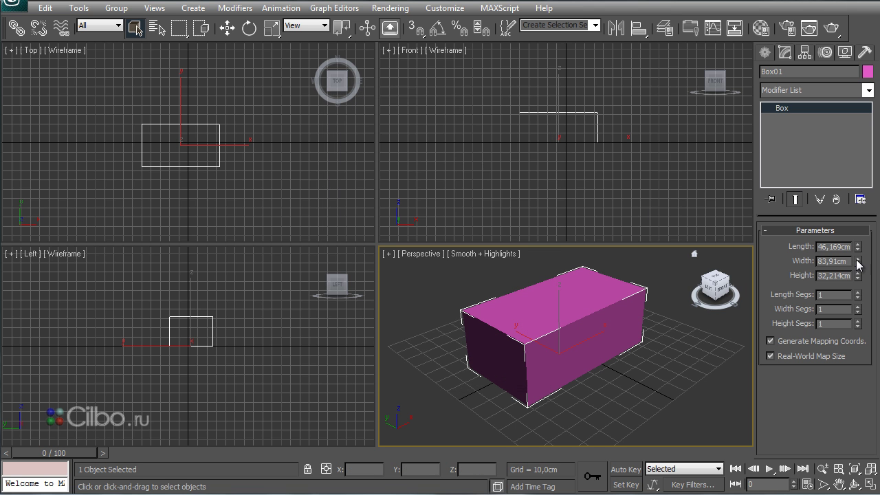
left_click_drag(860, 265, 859, 287)
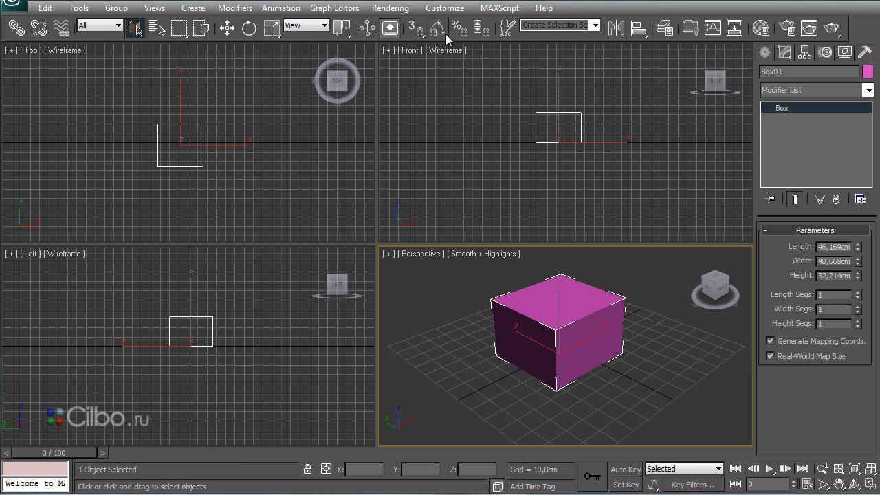
left_click(445, 8)
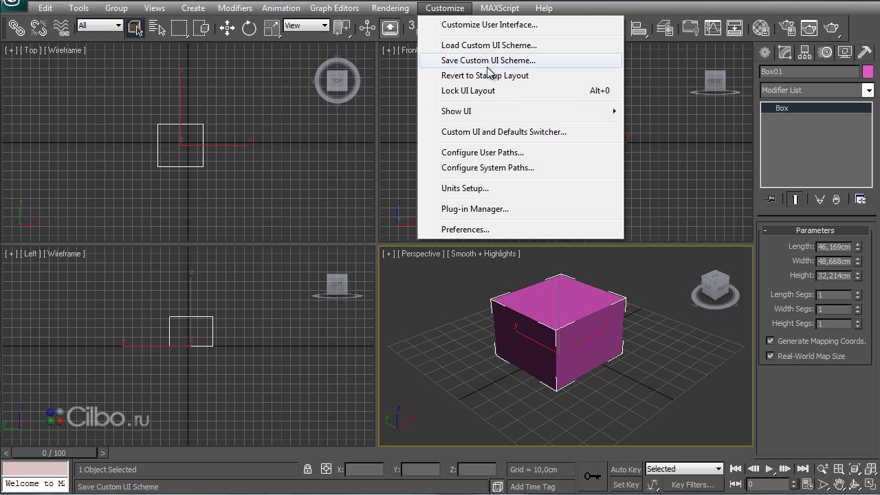
Step: Apply MAX.vray tool defaults and the 3dsMax2009 UI scheme in the Defaults Switcher
left_click(487, 133)
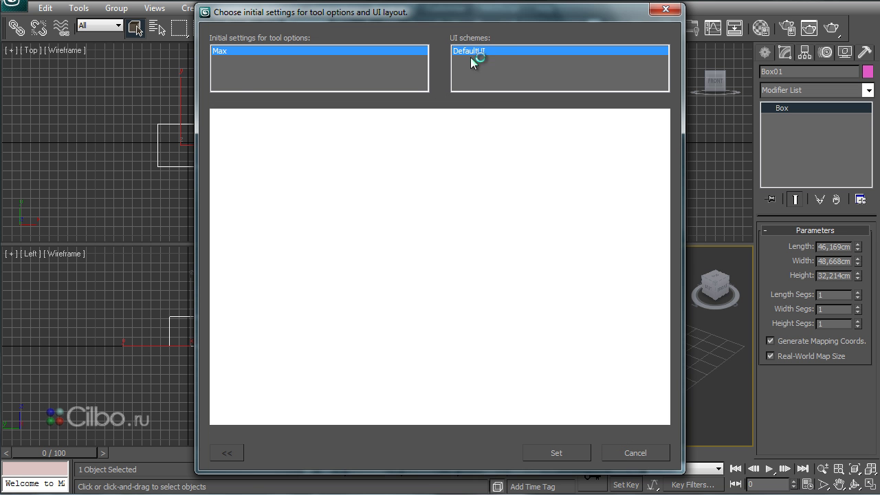
left_click_drag(460, 12, 455, 36)
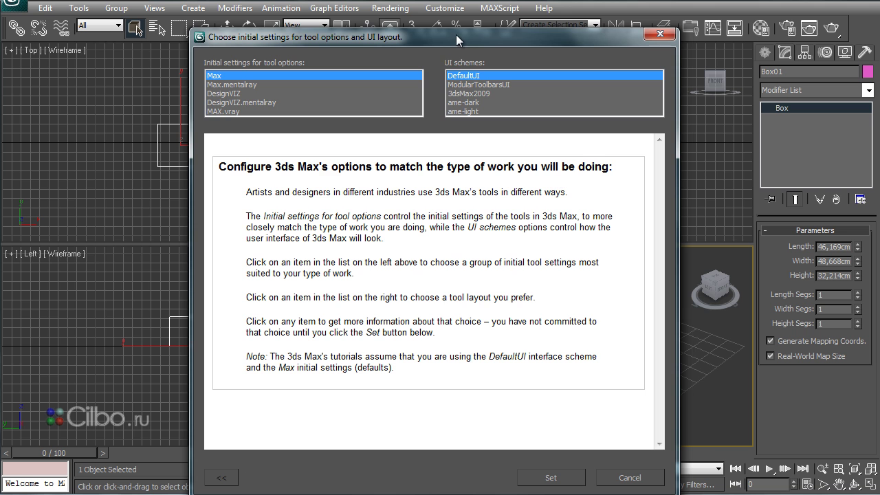
left_click_drag(456, 35, 471, 267)
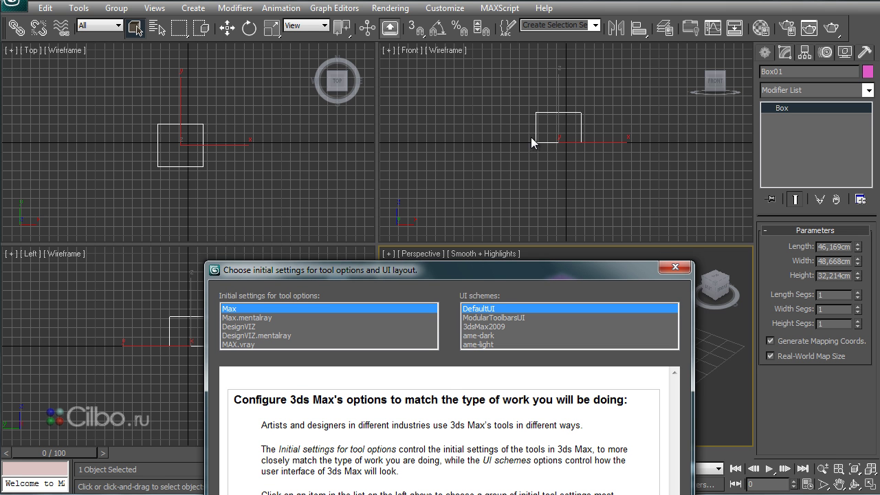
left_click_drag(449, 270, 440, 213)
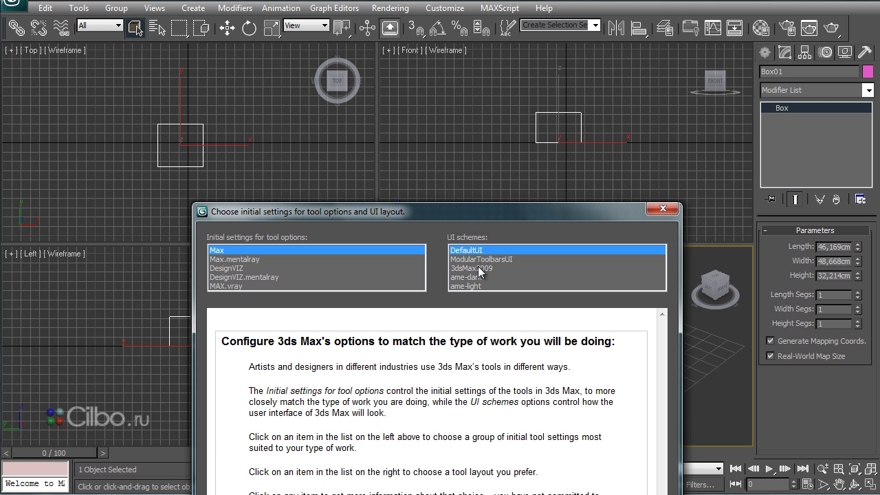
left_click(218, 285)
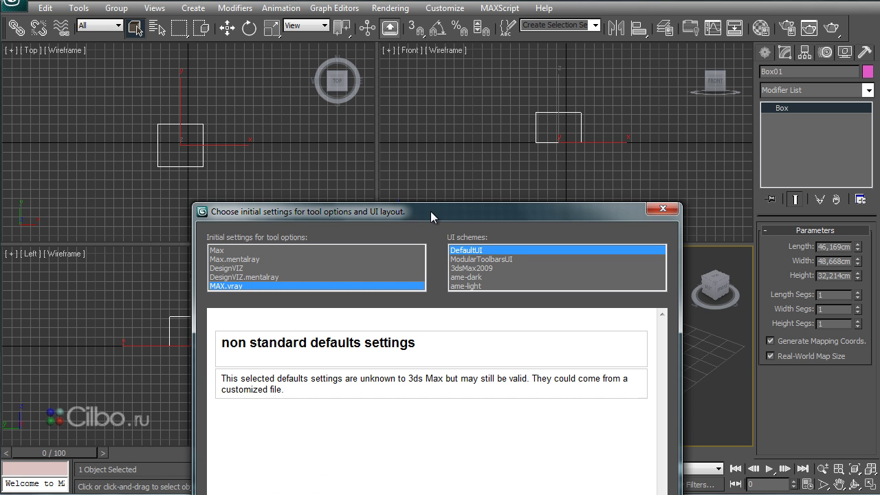
left_click_drag(431, 211, 446, 160)
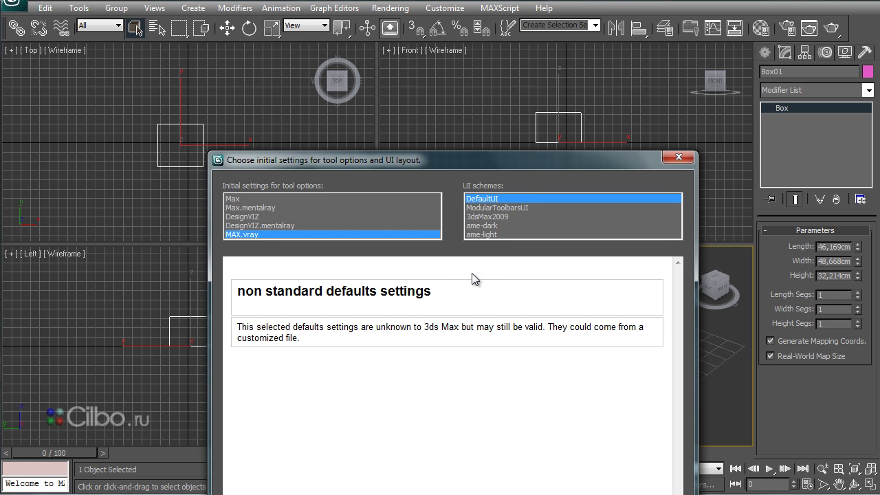
left_click(482, 207)
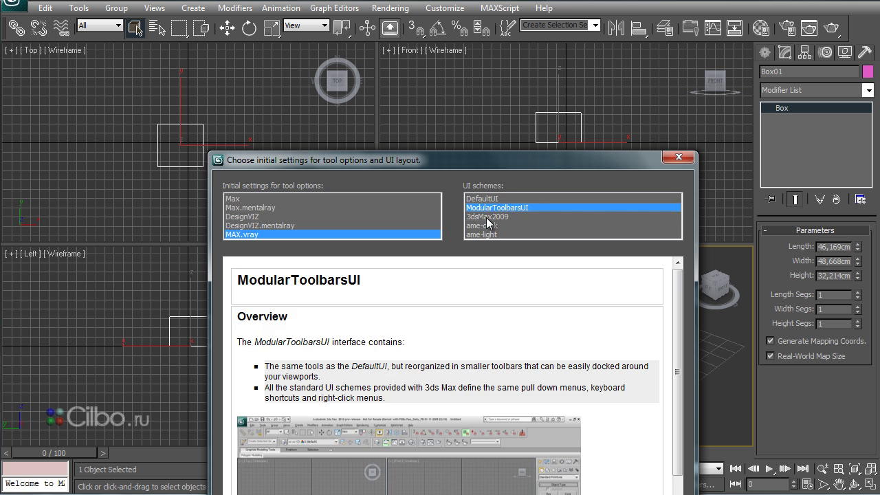
left_click(486, 219)
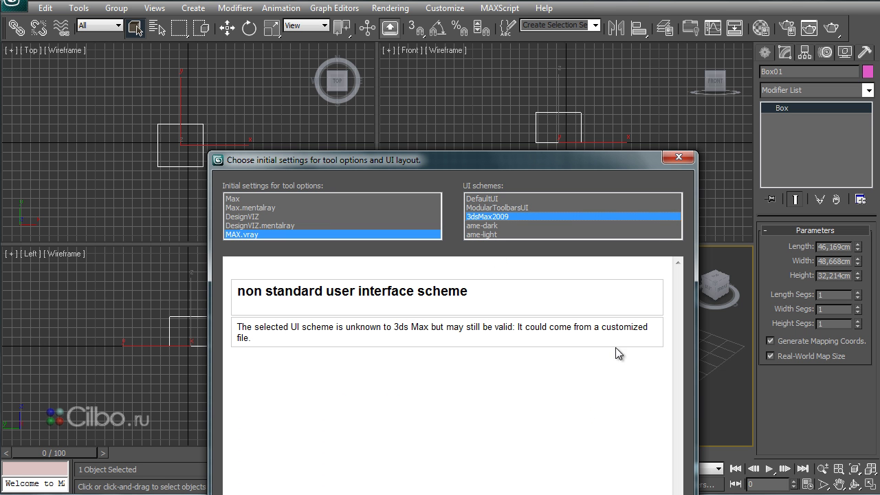
left_click_drag(583, 158, 536, 19)
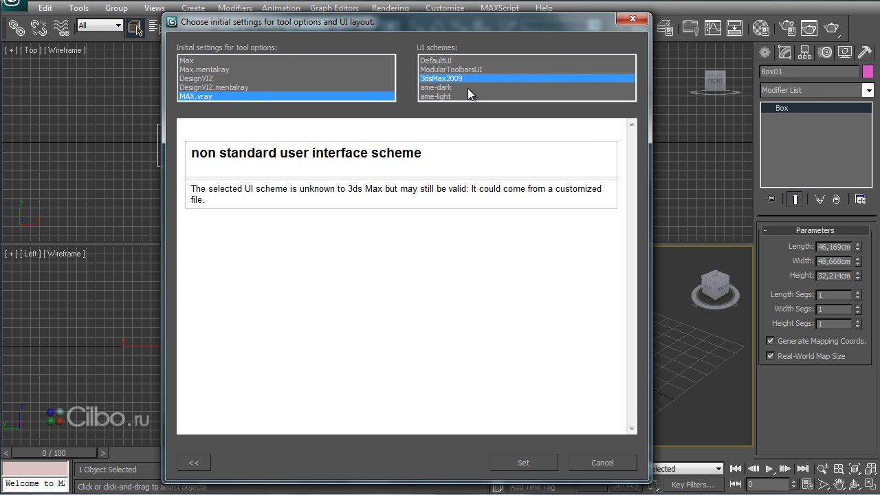
left_click(527, 462)
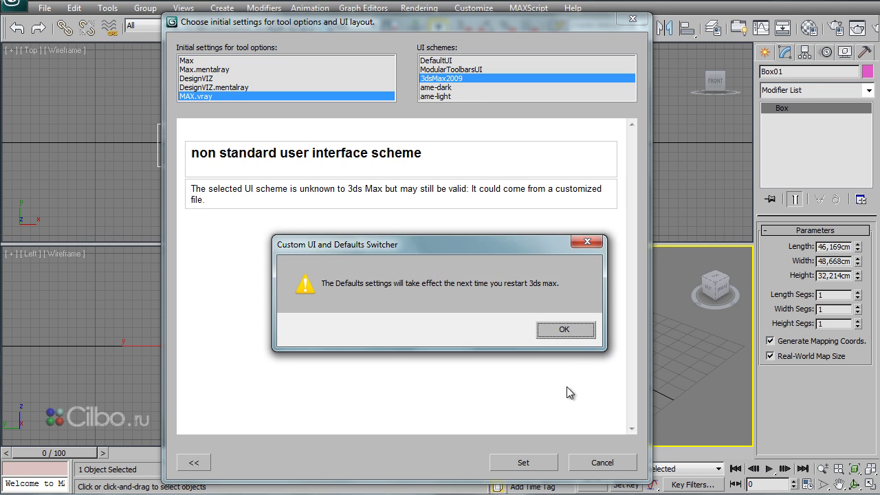
left_click(565, 329)
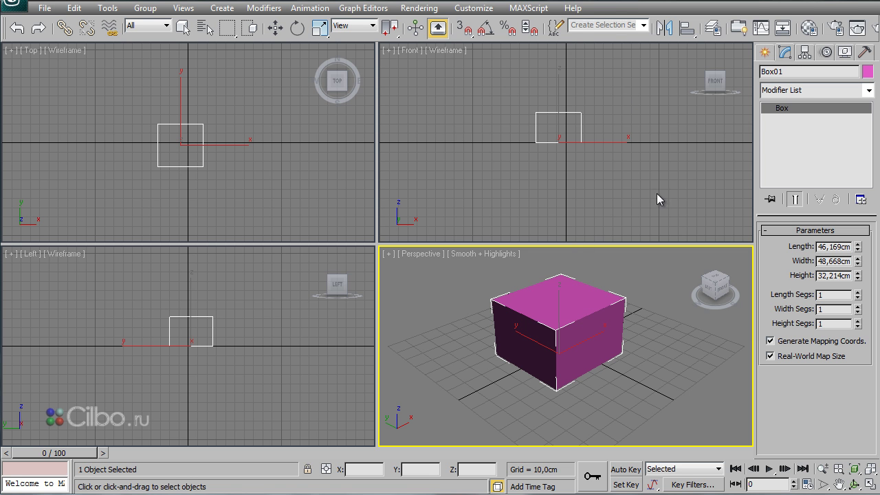
Step: Reopen the Defaults Switcher and apply MAX.vray defaults with the ame-light UI scheme
left_click(472, 10)
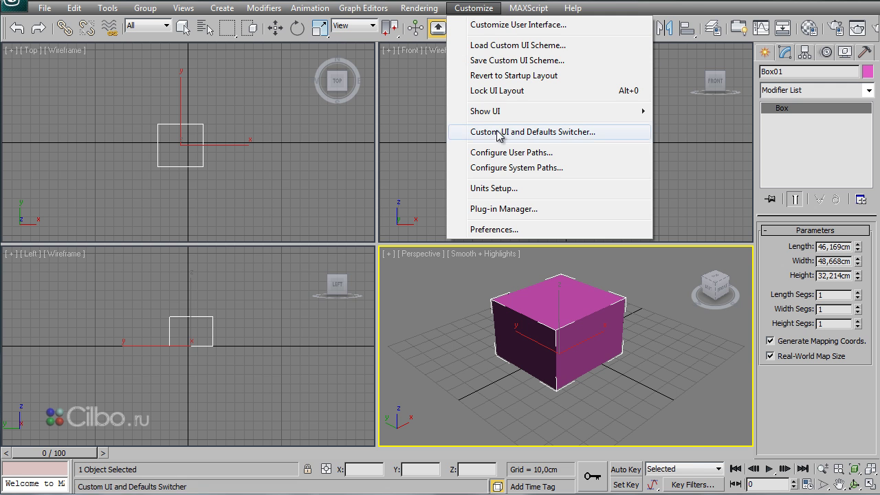
left_click(502, 132)
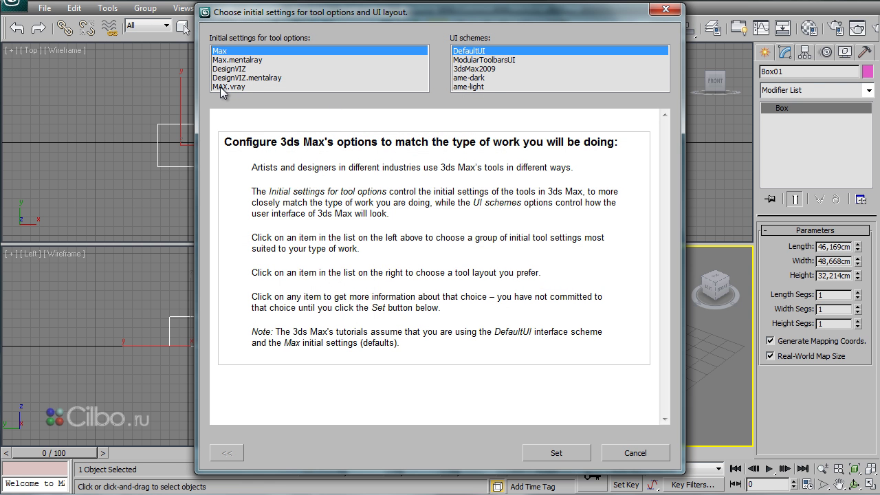
left_click(221, 86)
left_click(474, 80)
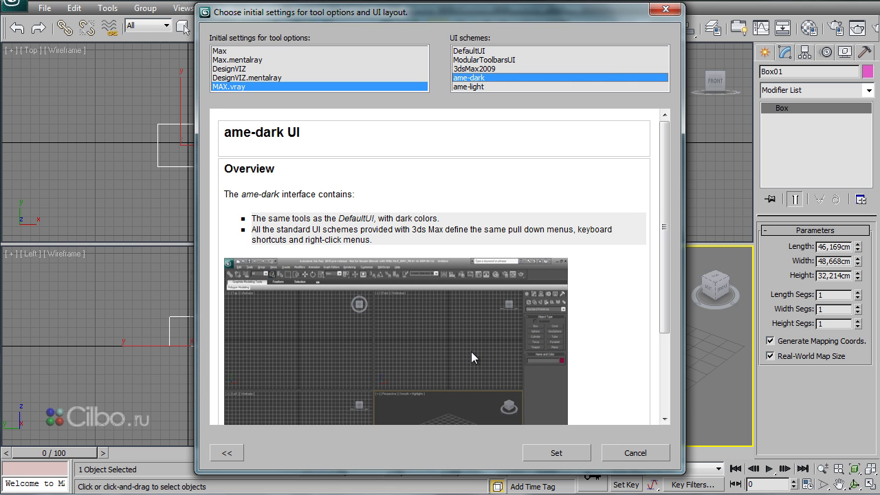
left_click(474, 87)
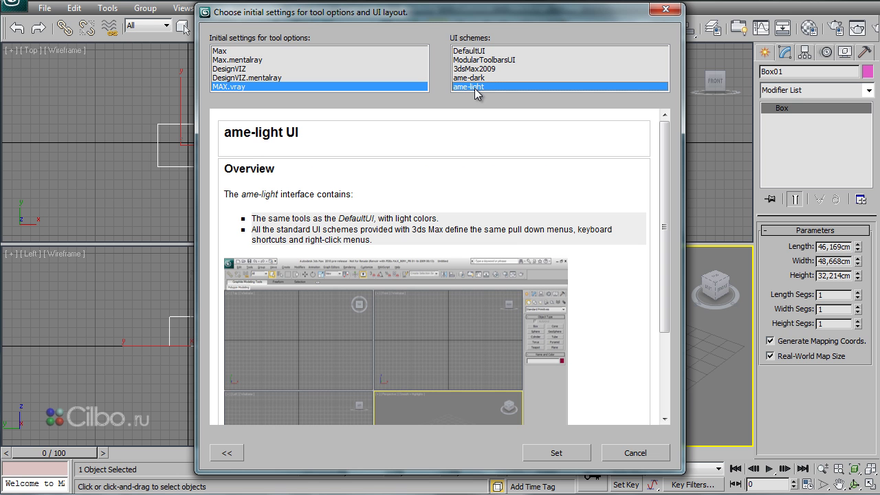
left_click(558, 453)
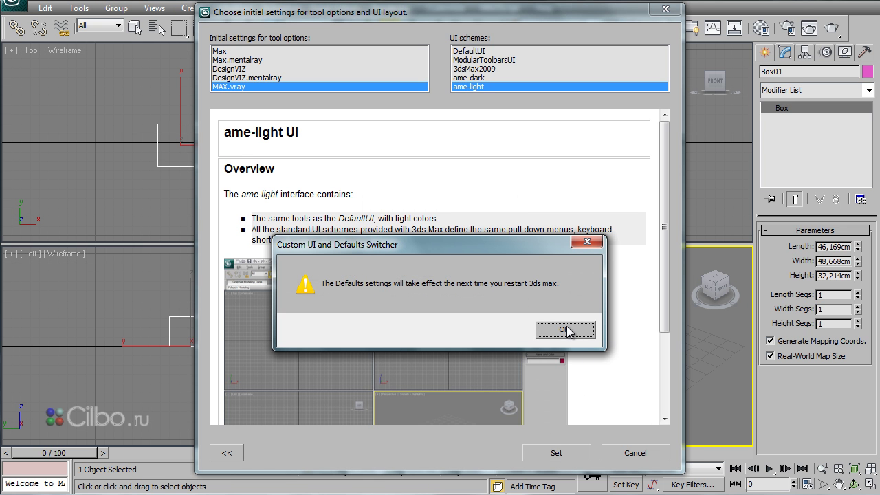
left_click(565, 330)
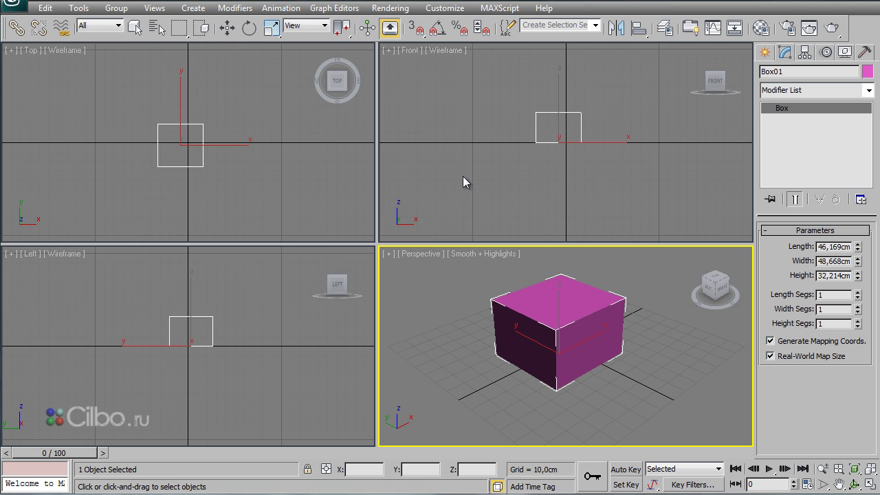
Step: Toggle the Top viewport's home grid off and back on, deselect the box, and show the Customize menu
right_click(237, 187)
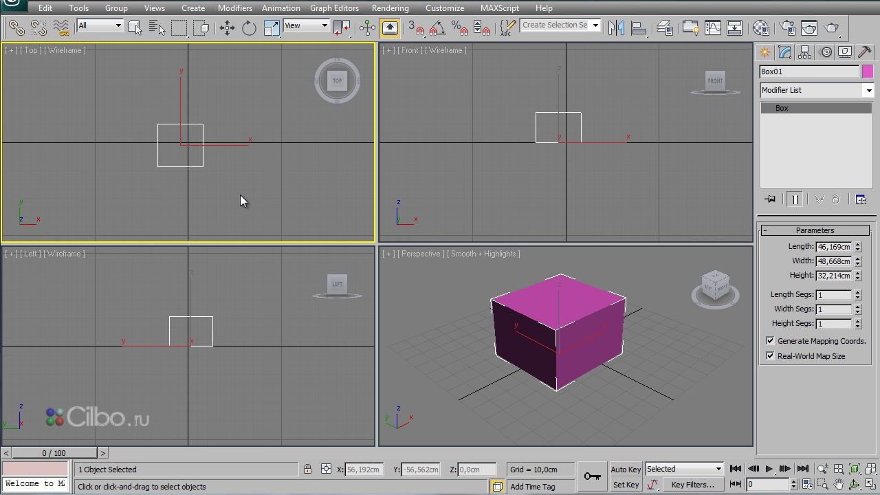
key("g")
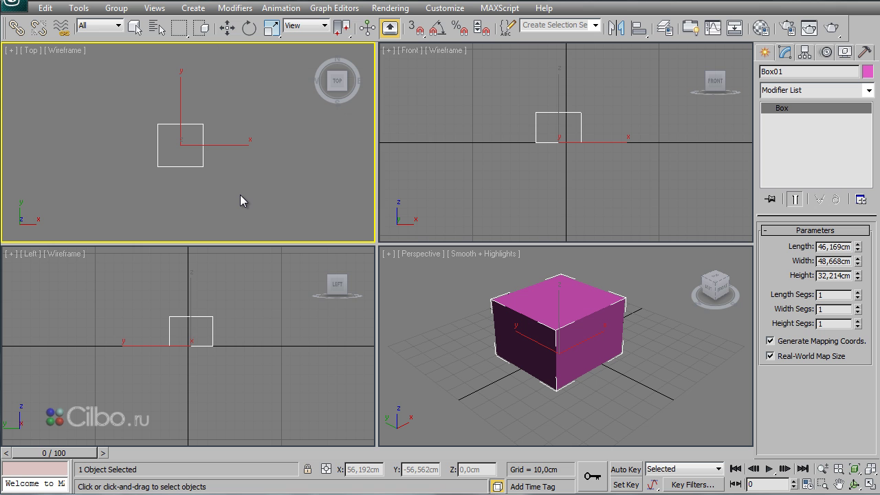
key("g")
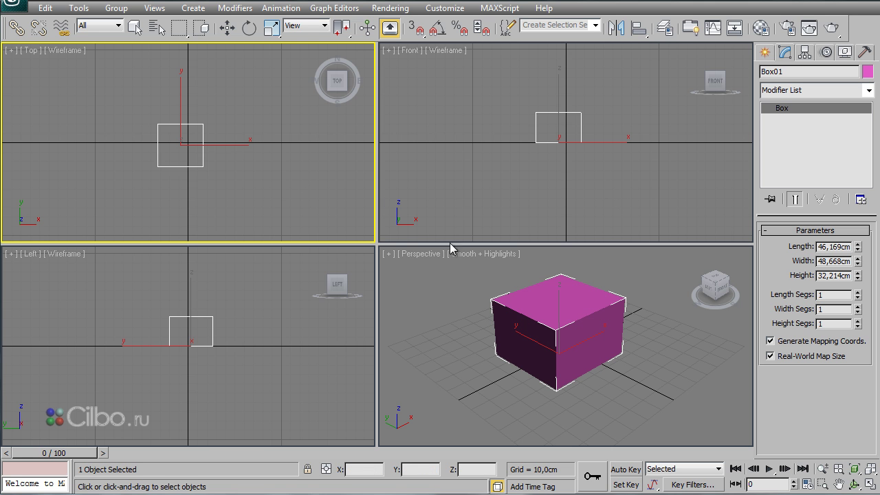
left_click(447, 306)
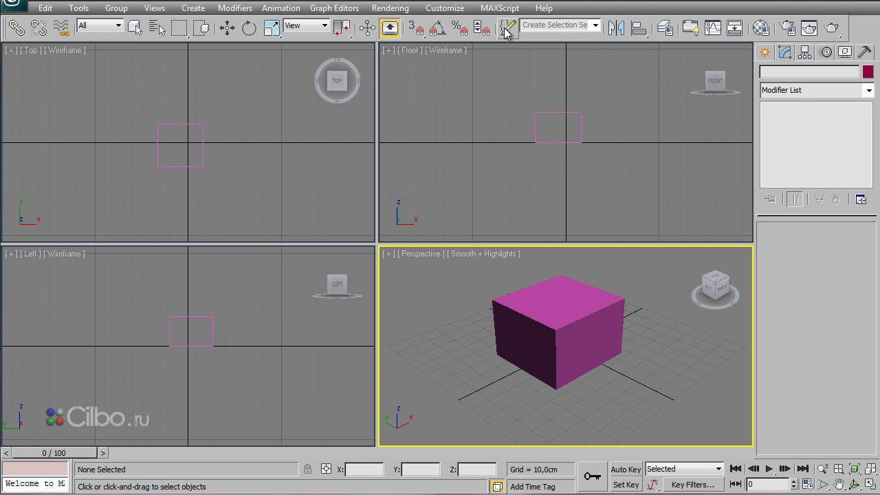
left_click(439, 9)
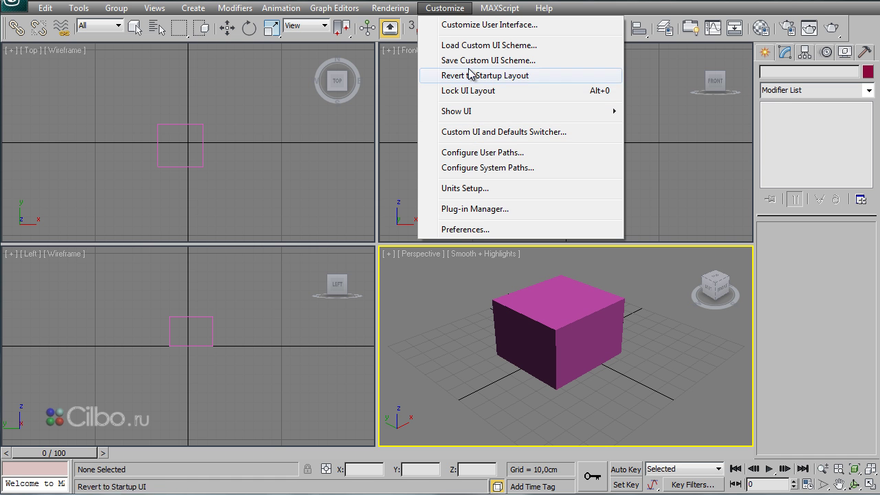
left_click(482, 27)
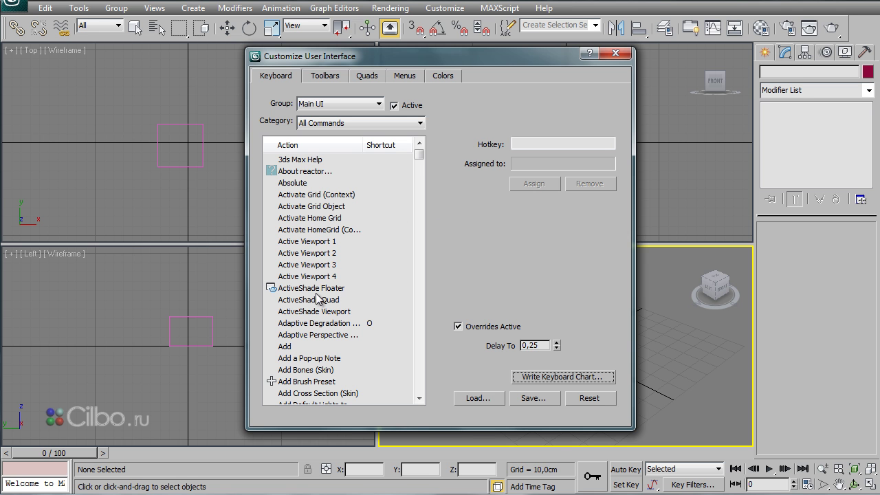
left_click(445, 77)
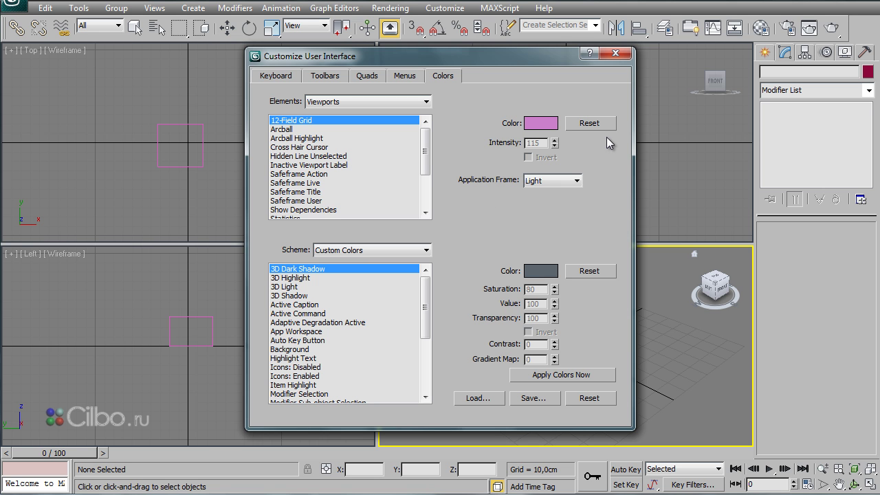
left_click(616, 54)
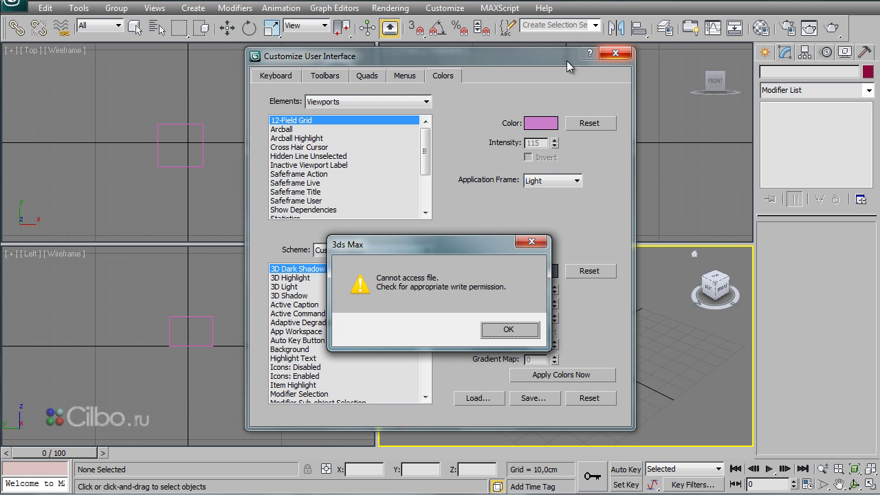
left_click(508, 331)
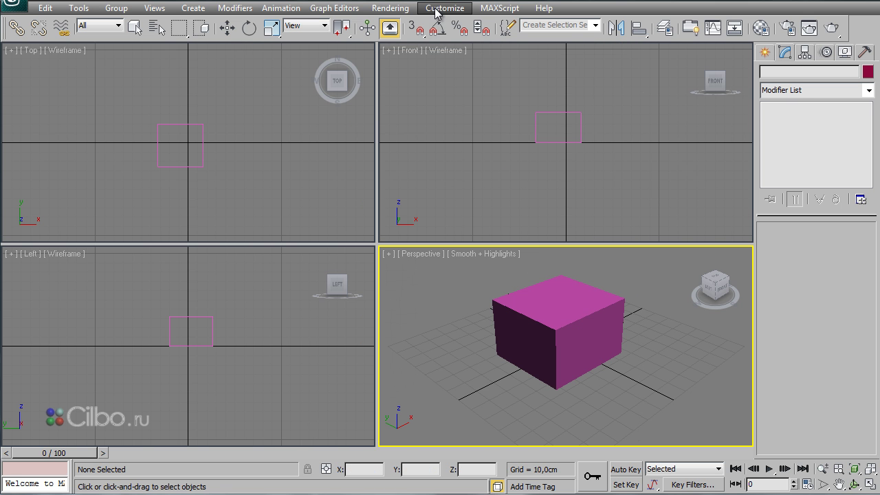
left_click(441, 9)
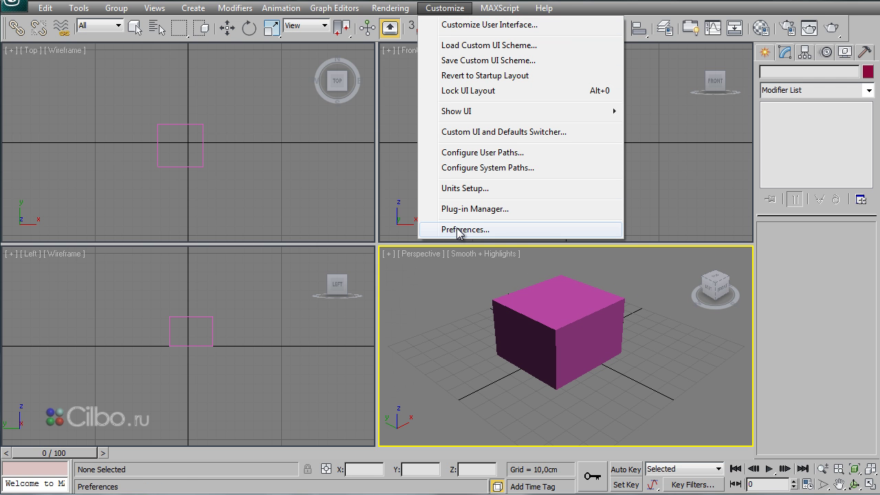
Step: In Preference Settings, edit Scene Undo levels, disable Load Plug-ins When Used, and view the Files settings
left_click(459, 231)
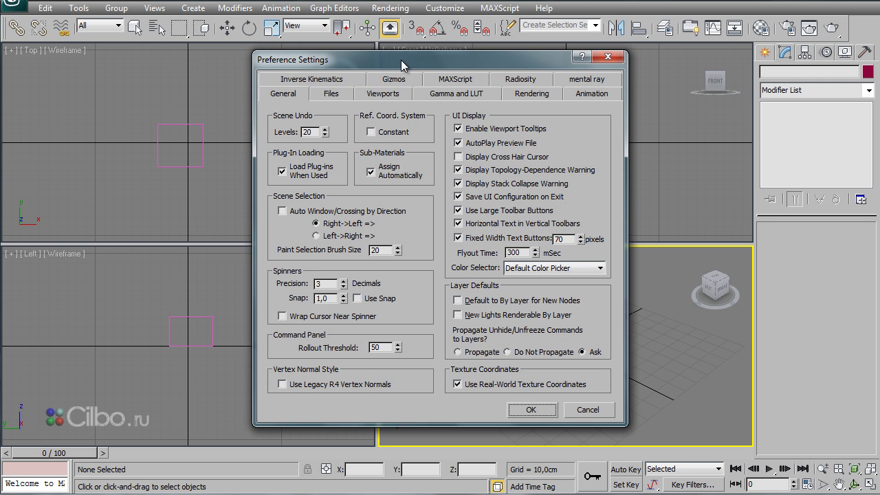
left_click_drag(401, 60, 394, 41)
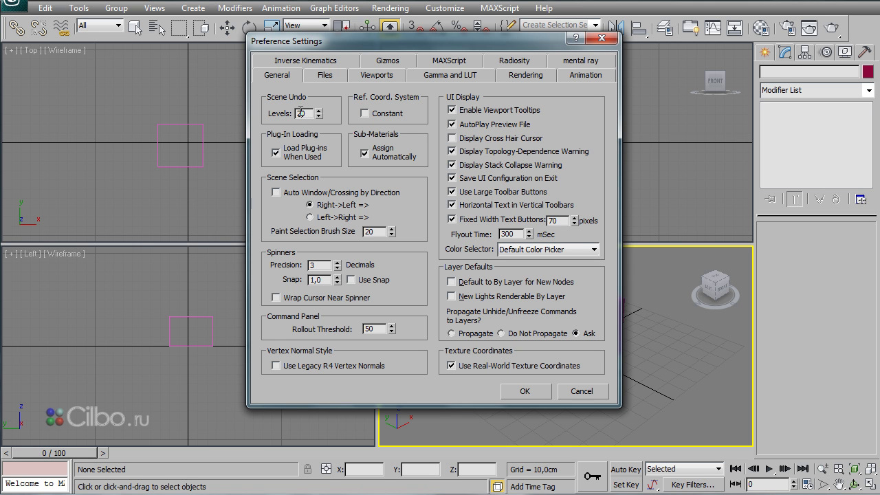
double_click(299, 113)
left_click(334, 150)
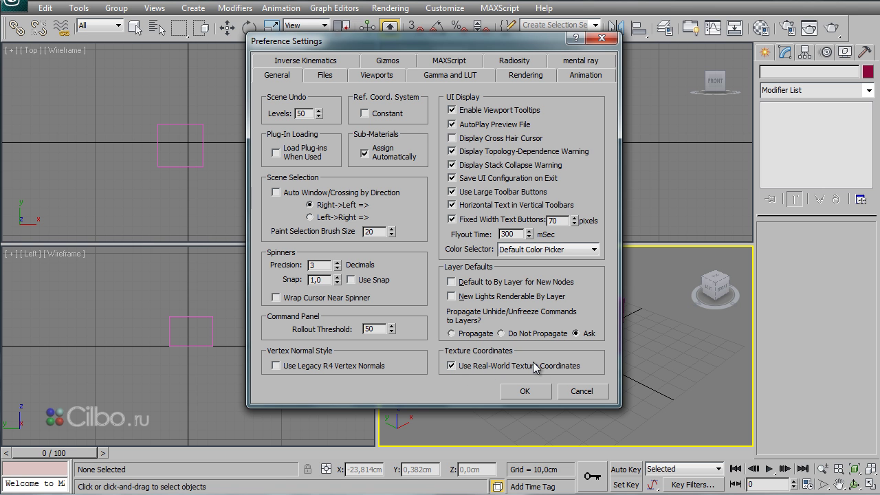
left_click(325, 76)
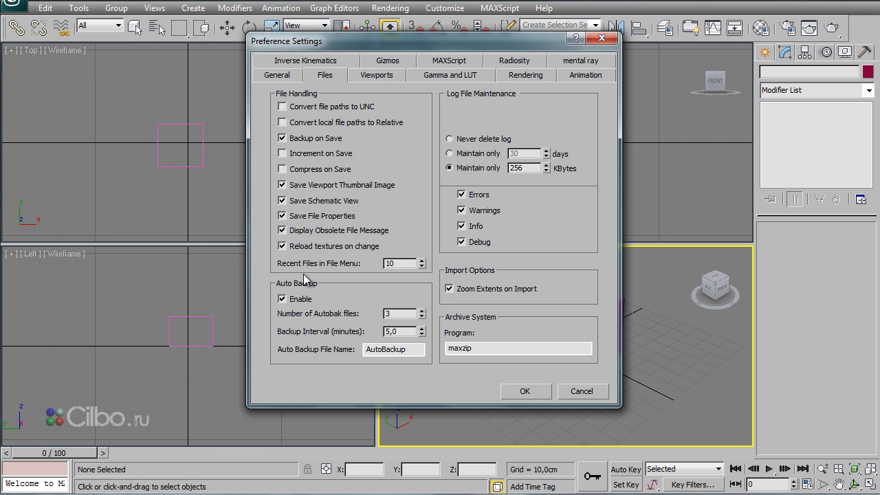
type("3")
Step: Set the number of autobackup files to 3 and bring up the Viewports preferences
left_click(391, 310)
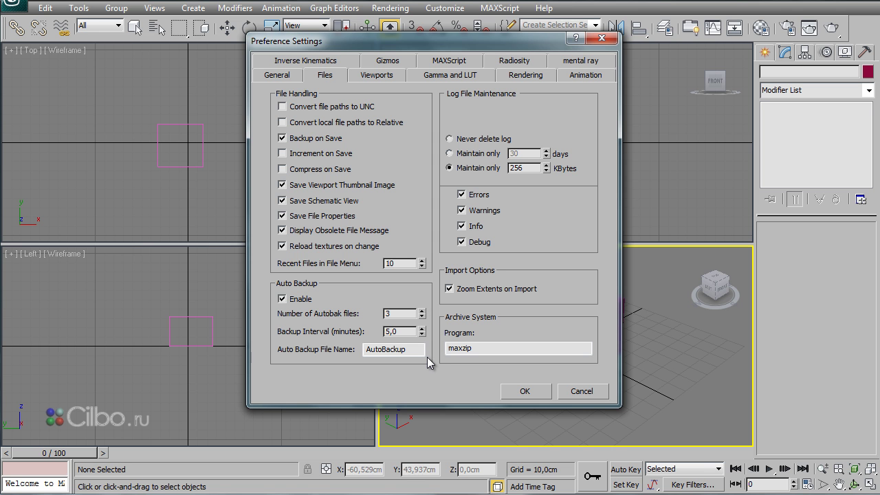
left_click(377, 77)
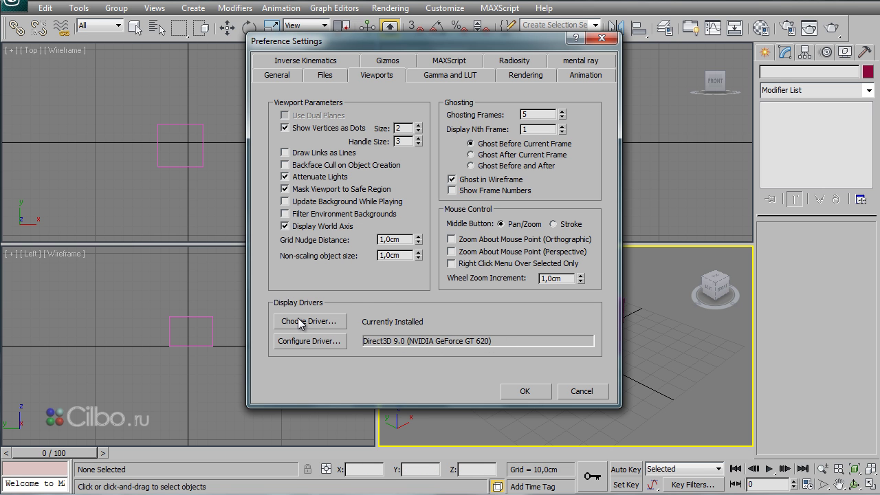
Step: Enable Gamma/LUT correction using plain gamma at 2.2, then view the Rendering preferences
left_click(319, 323)
left_click(444, 77)
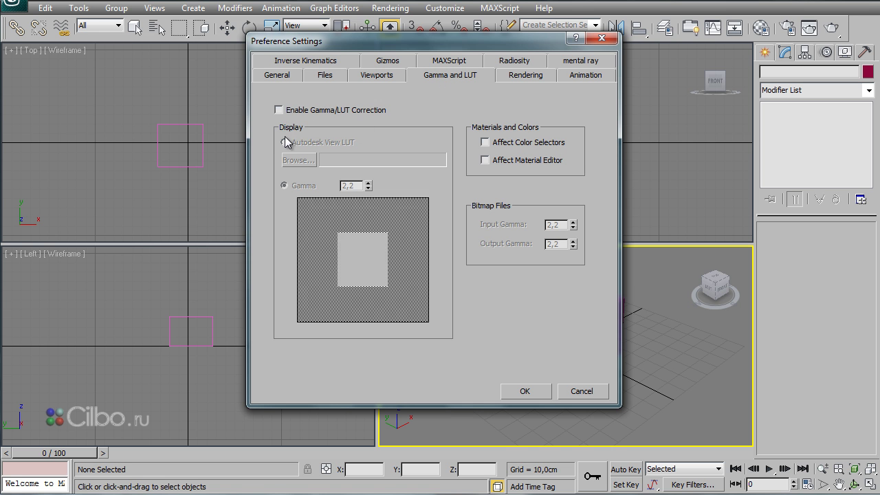
left_click(278, 110)
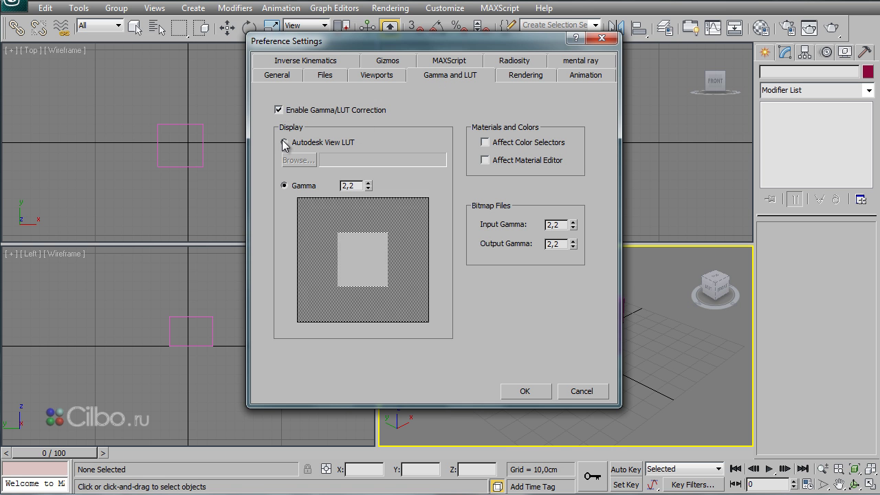
left_click(284, 142)
left_click(284, 185)
left_click(531, 76)
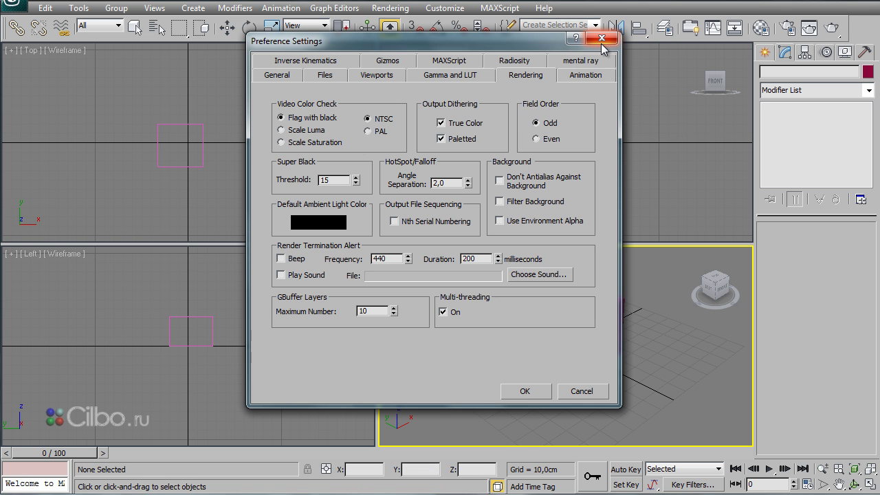
Step: Browse the Animation, mental ray, Radiosity, MAXScript, Gizmos, IK and General pages, then accept with OK
left_click(587, 76)
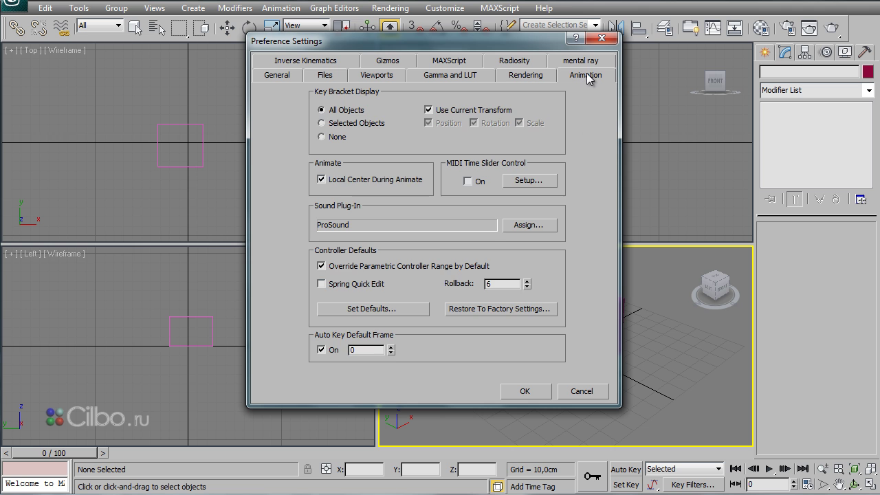
left_click(587, 62)
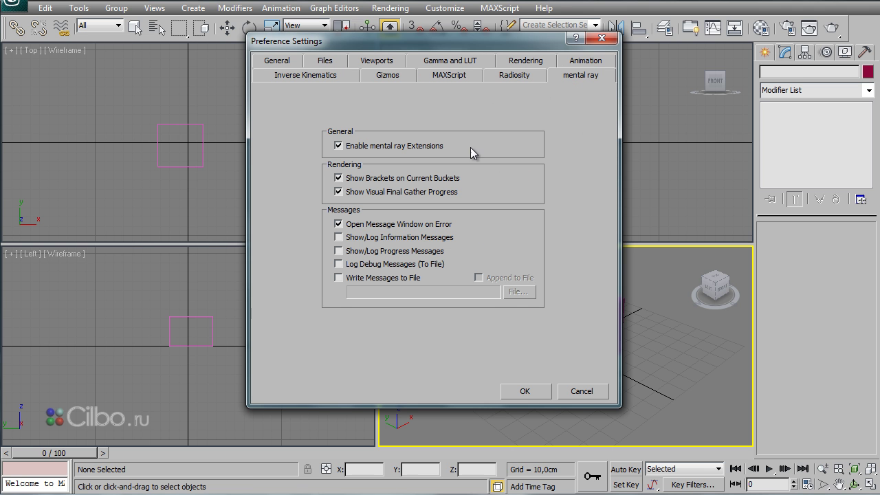
left_click(511, 78)
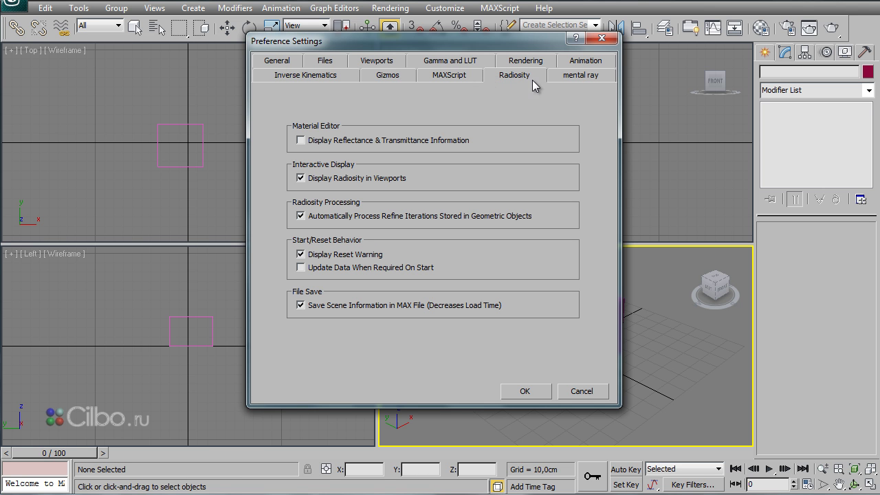
left_click(445, 76)
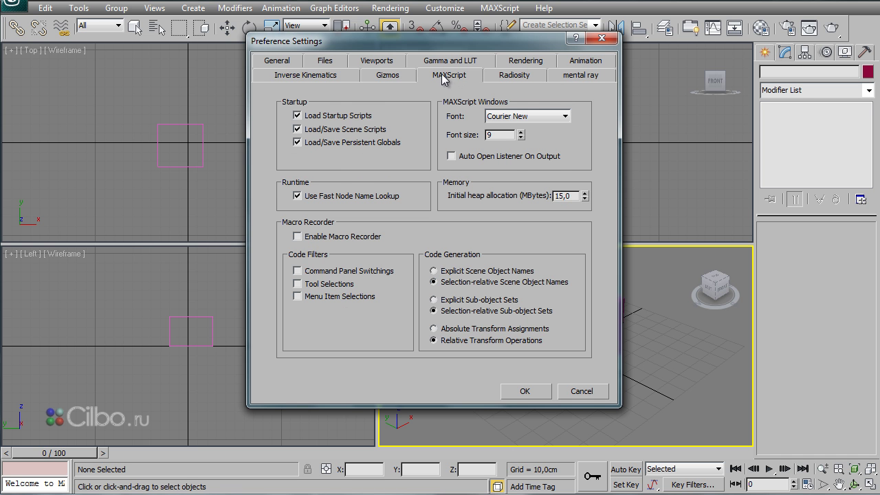
left_click(387, 77)
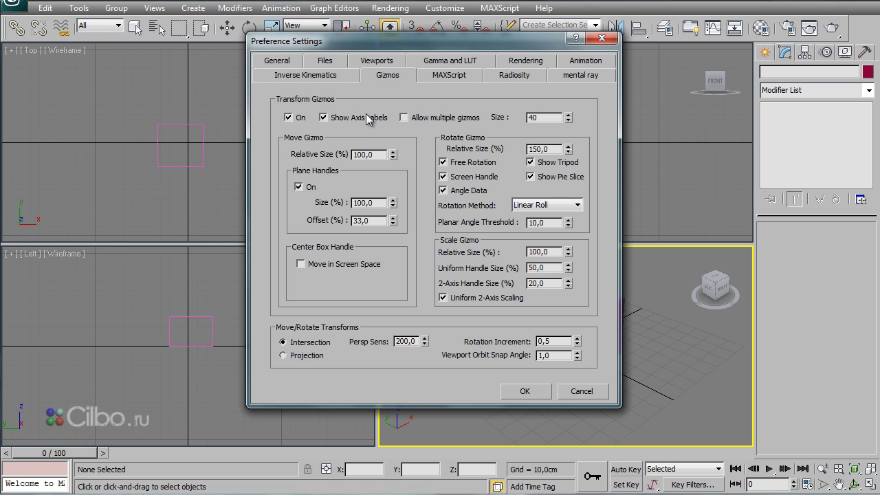
left_click(301, 77)
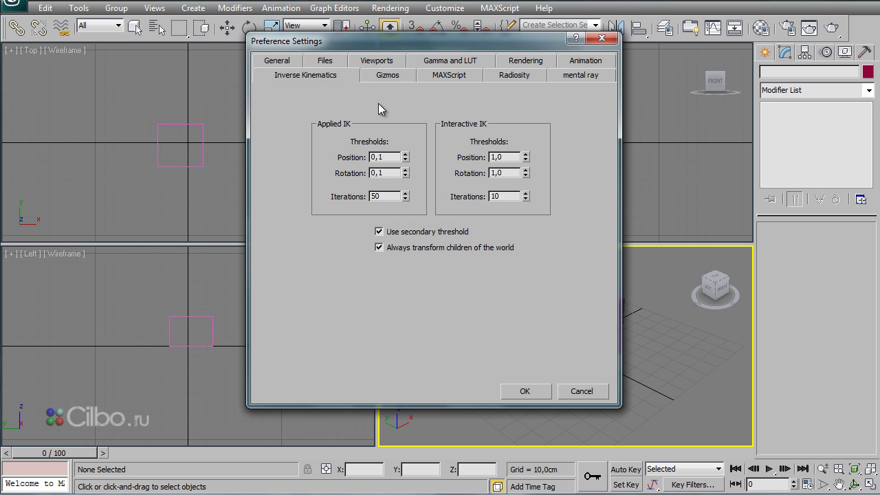
left_click(279, 63)
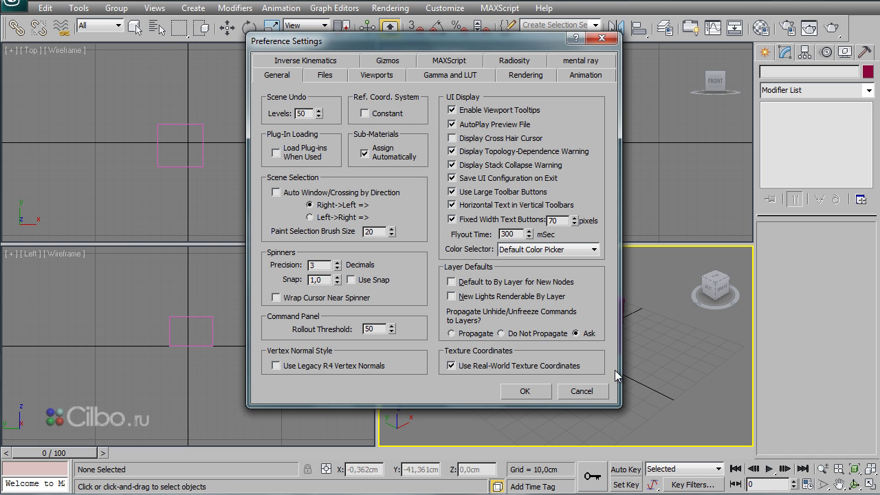
left_click(523, 393)
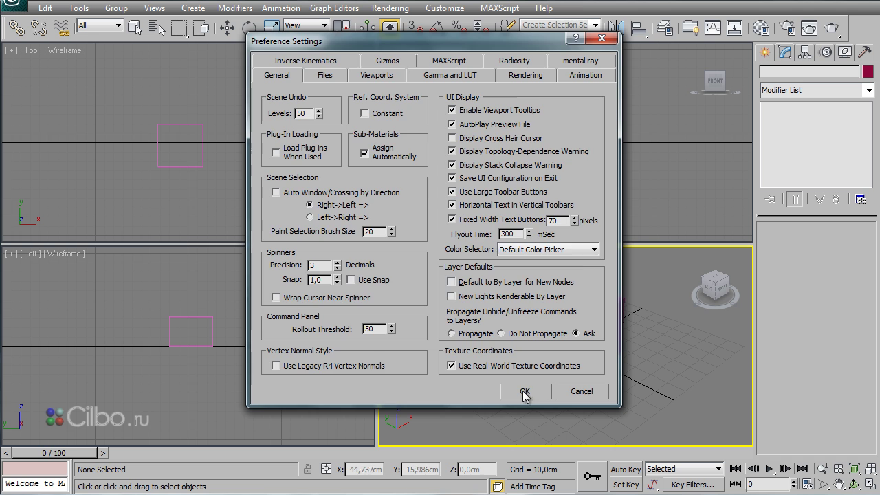